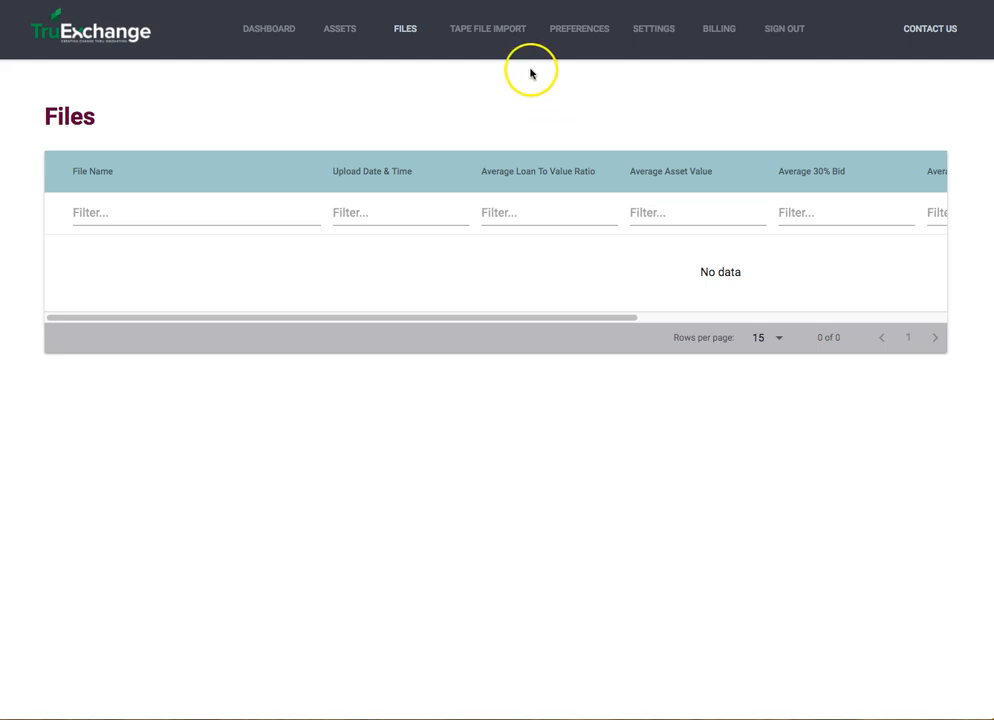
- Begin a tape file import and choose Test1234.xlsx from the Downloads folder as the file to import
left_click(490, 34)
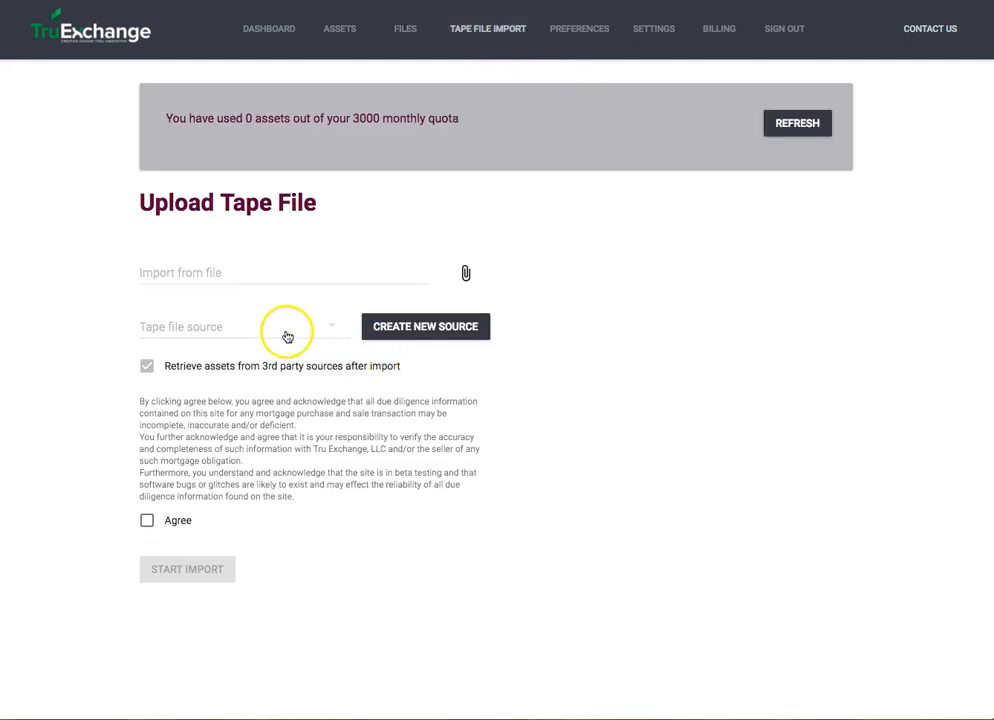
left_click(210, 277)
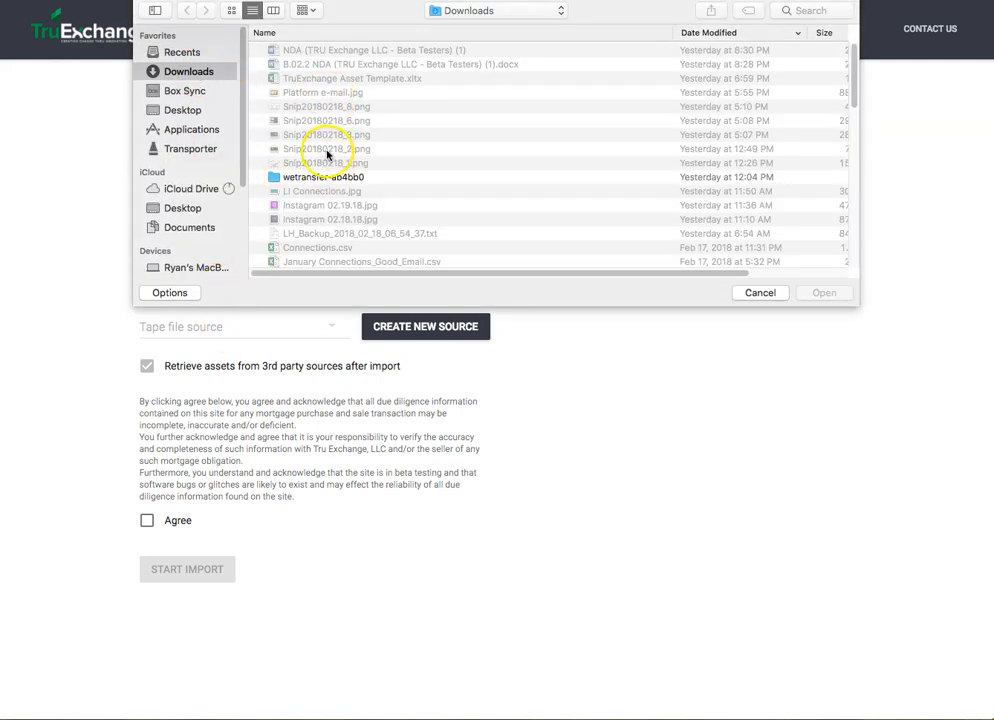
scroll(326, 155, "down", 5)
left_click(311, 242)
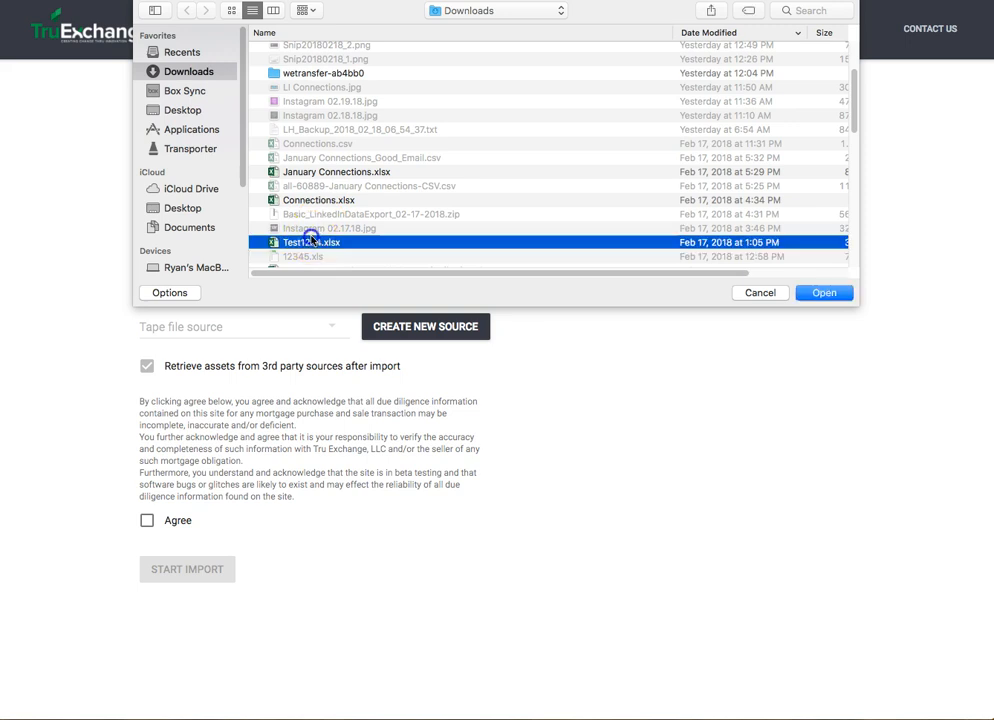
left_click(824, 292)
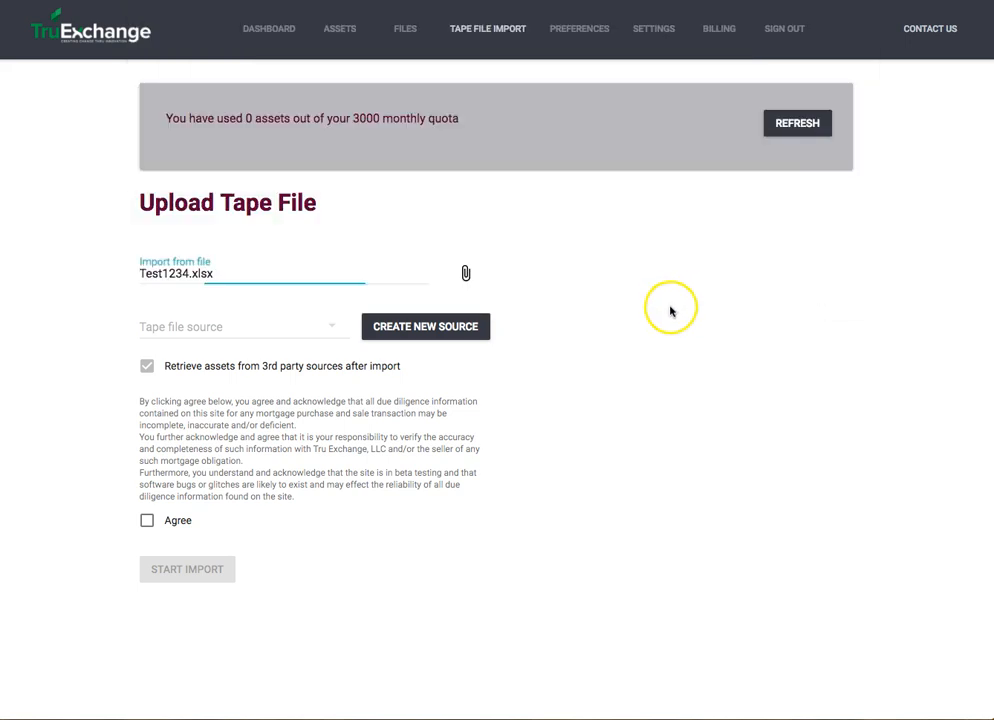
- Rename the blank entry in the tape file sources to "Test File" and save it
left_click(182, 328)
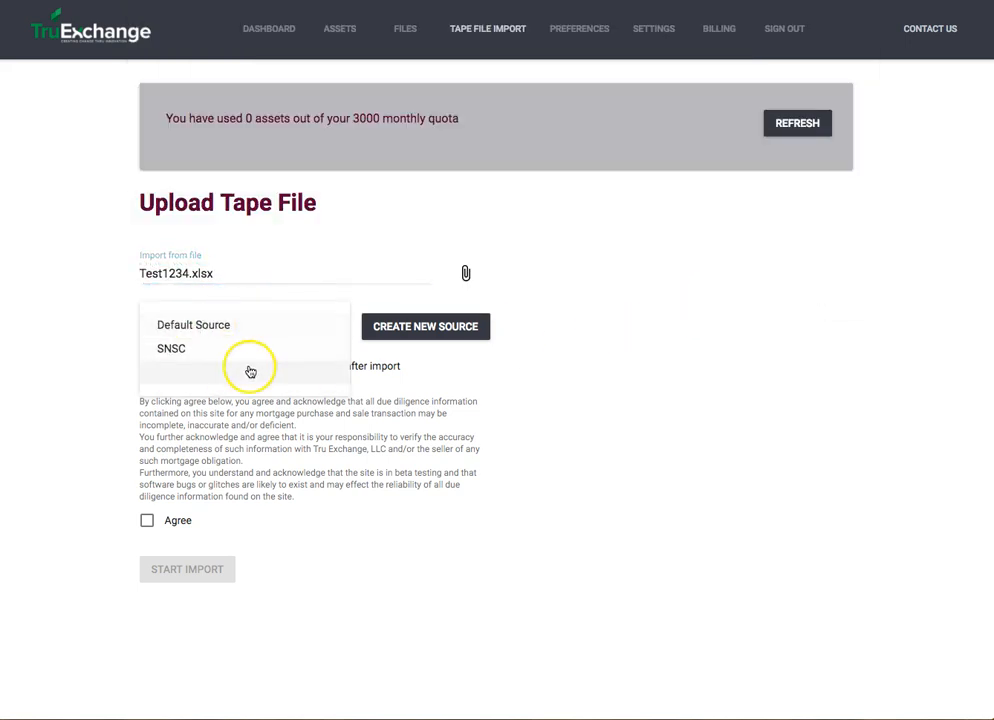
left_click(112, 337)
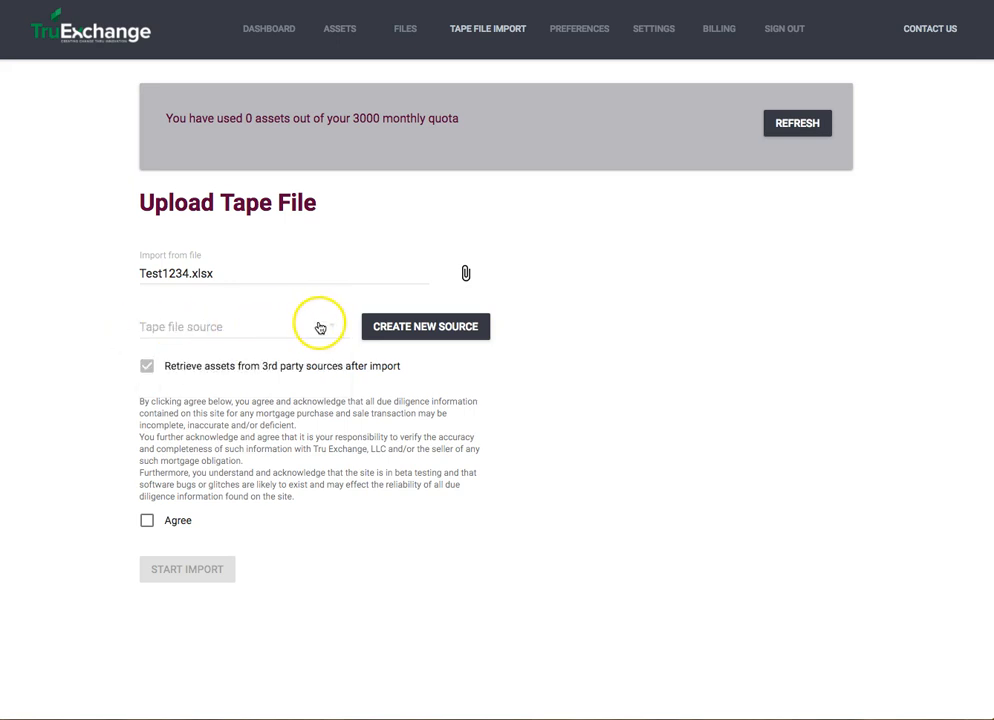
left_click(401, 325)
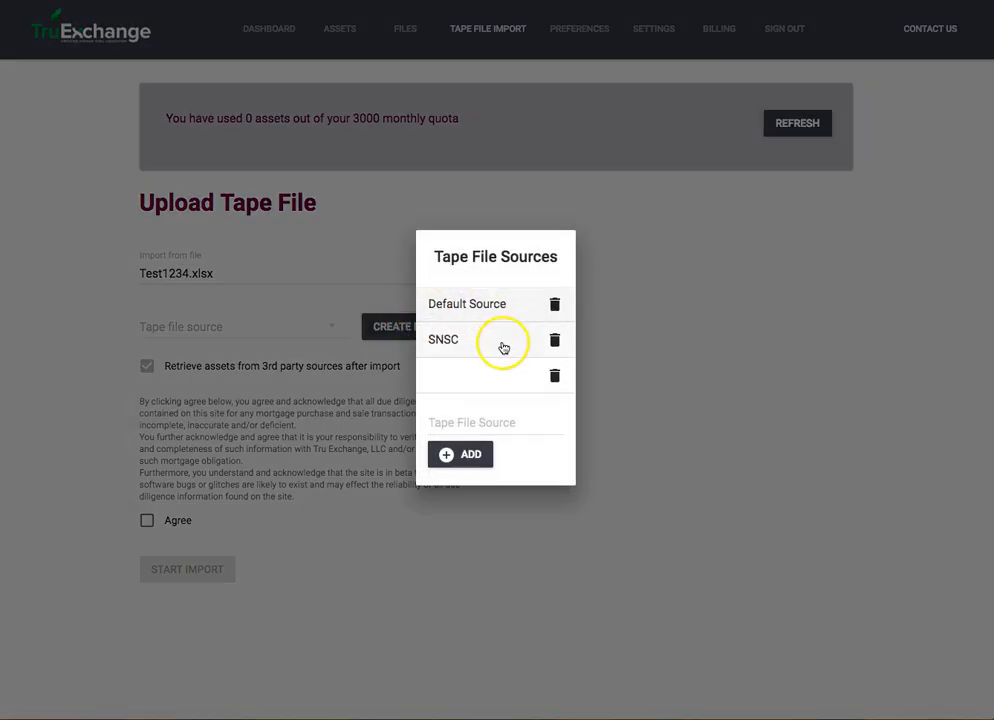
left_click(466, 378)
left_click(444, 358)
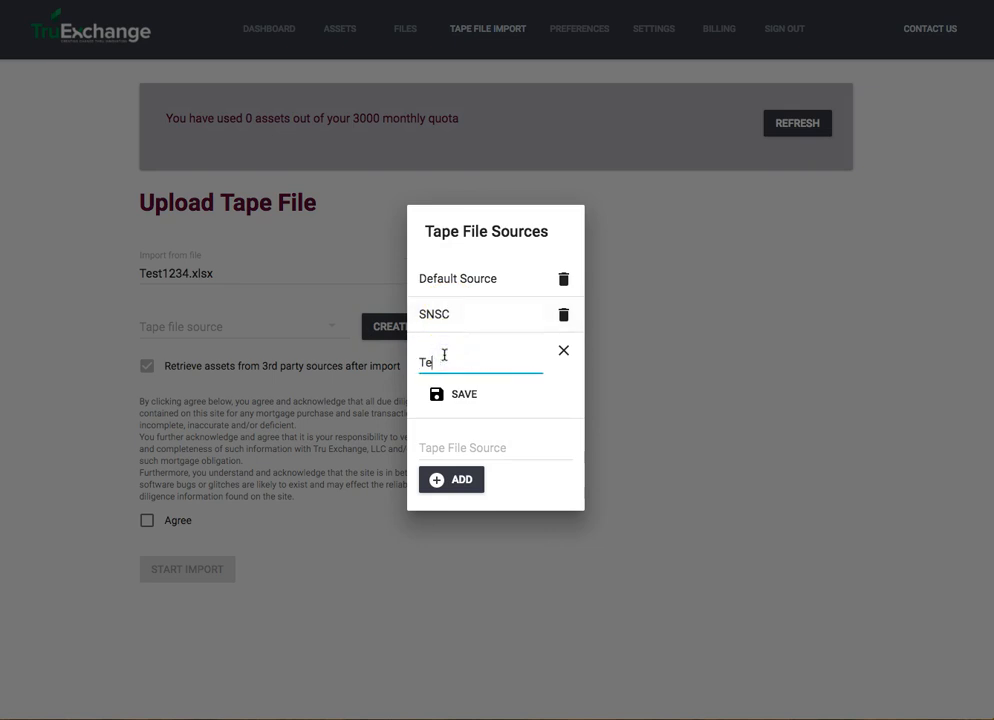
left_click(490, 391)
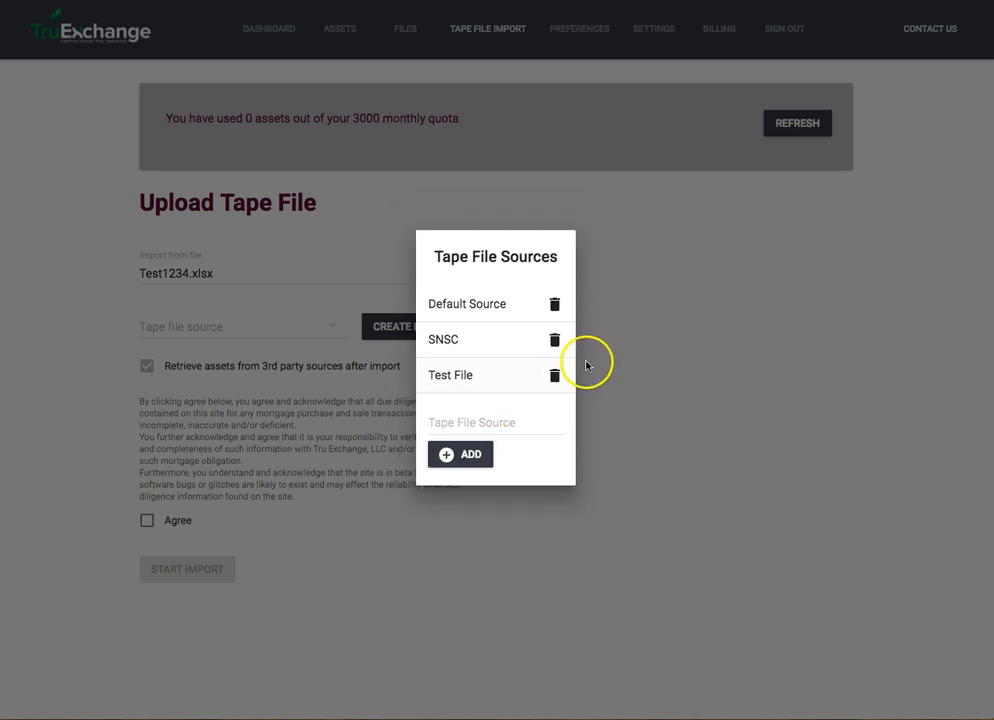
left_click(602, 461)
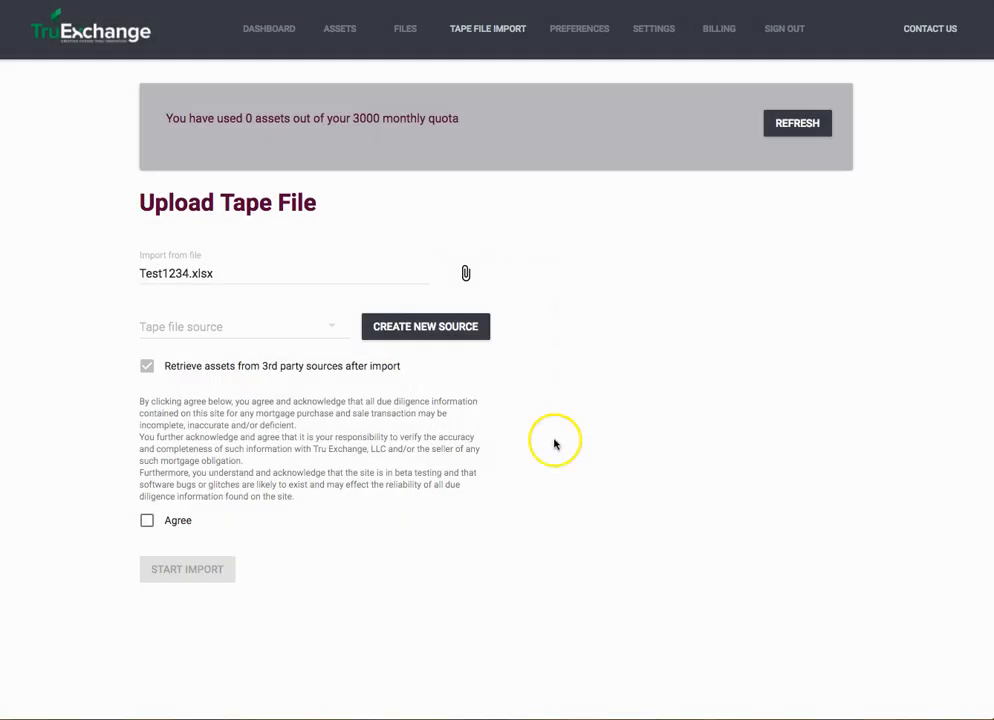
- Start the import with Test File as the tape file source and the due diligence terms agreed to
left_click(335, 330)
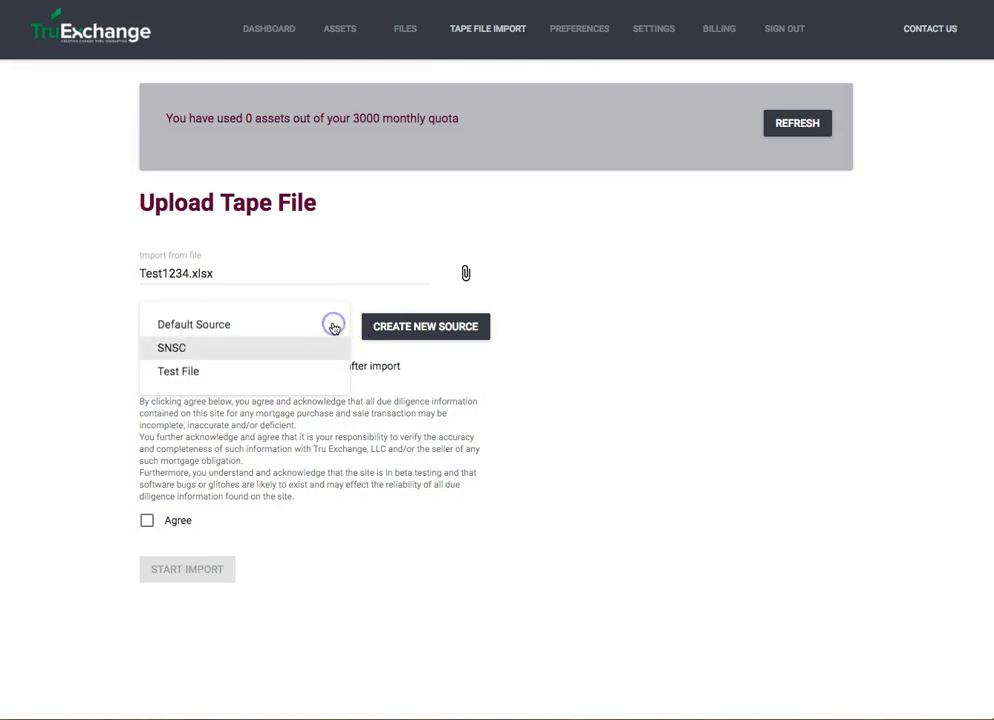
left_click(173, 376)
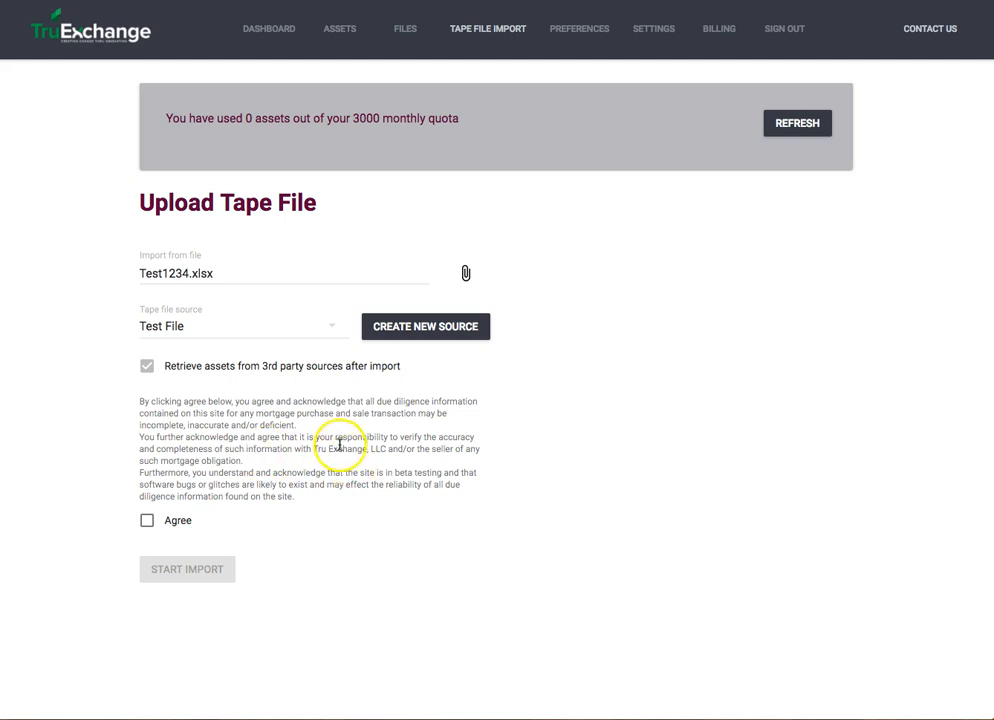
left_click(146, 520)
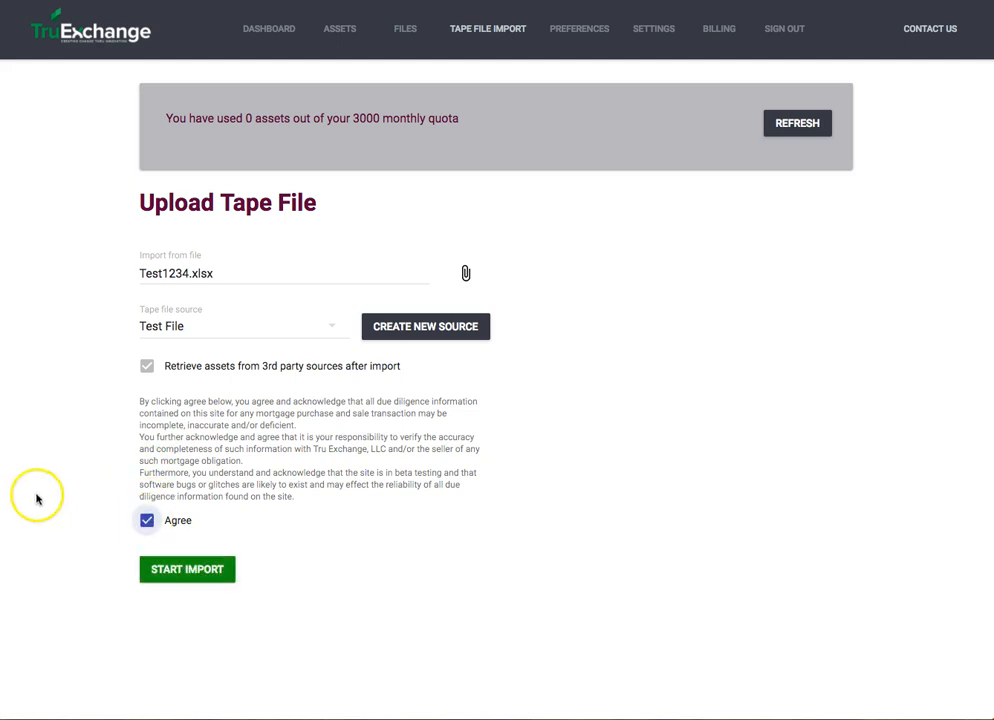
left_click(180, 569)
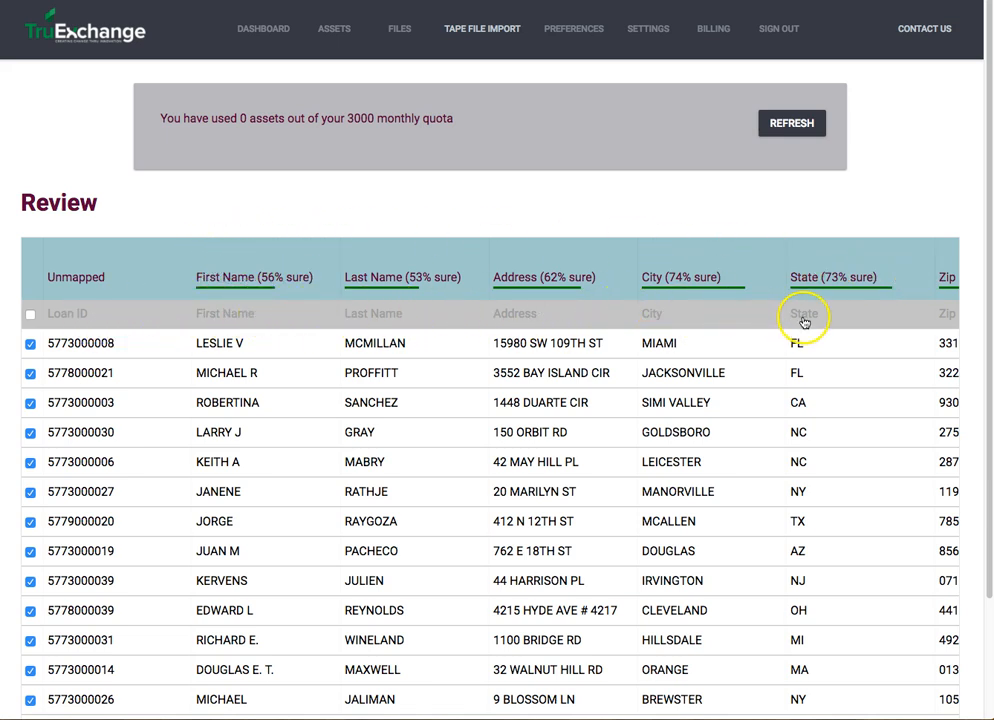
- Map the Prin. Bal column to Outstanding Balance and the Int. Rate column to Current Interest Rate
scroll(707, 305, "down", 2)
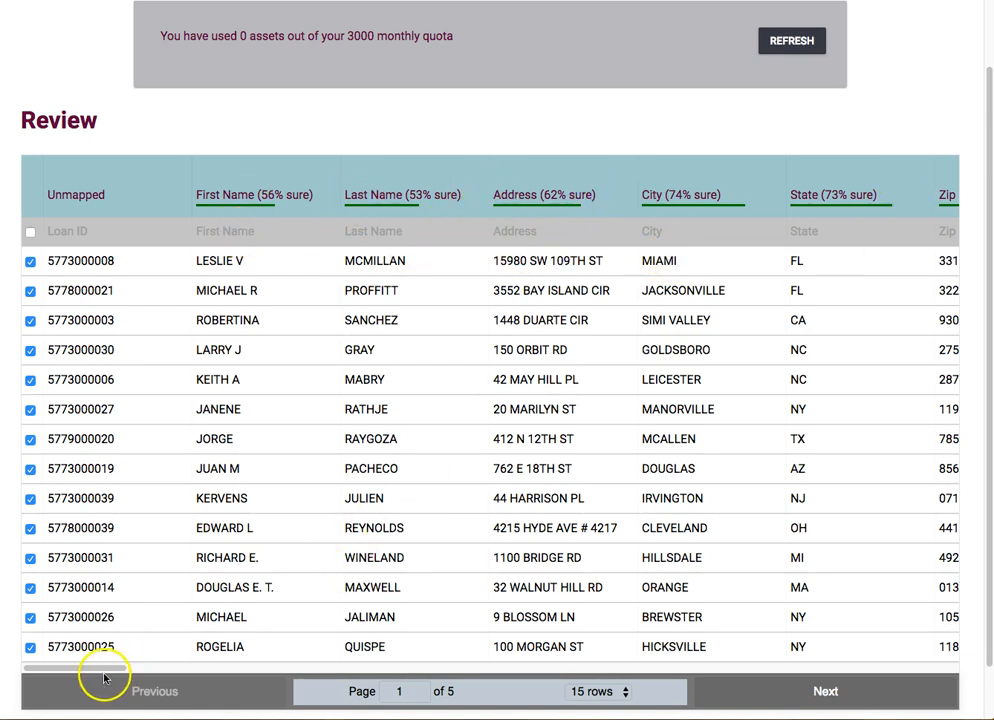
left_click_drag(104, 670, 176, 666)
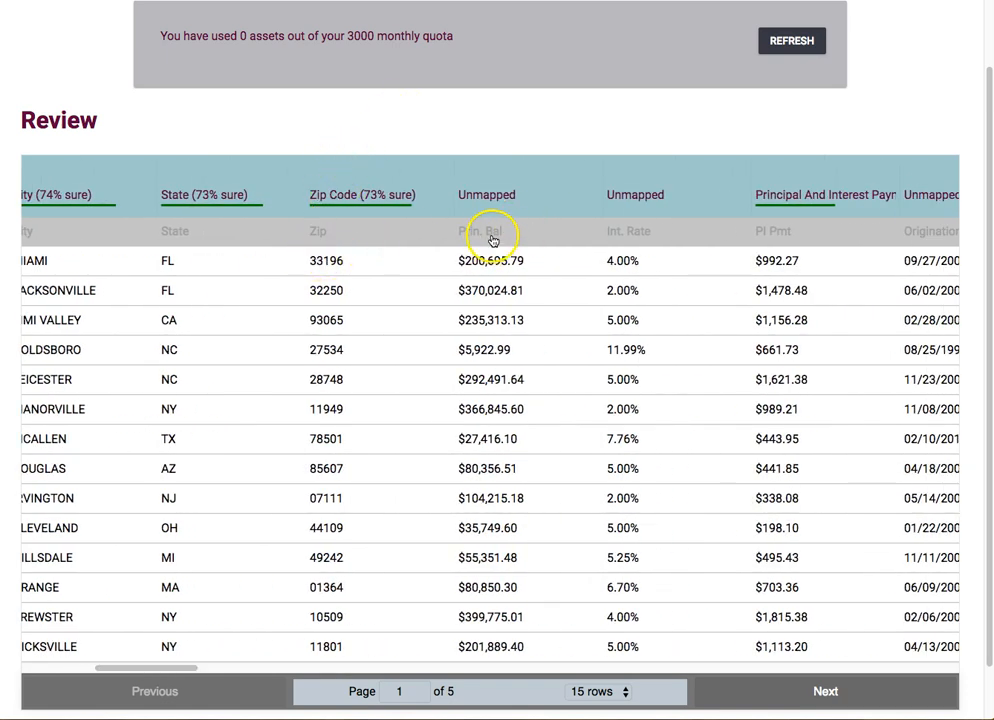
left_click(484, 197)
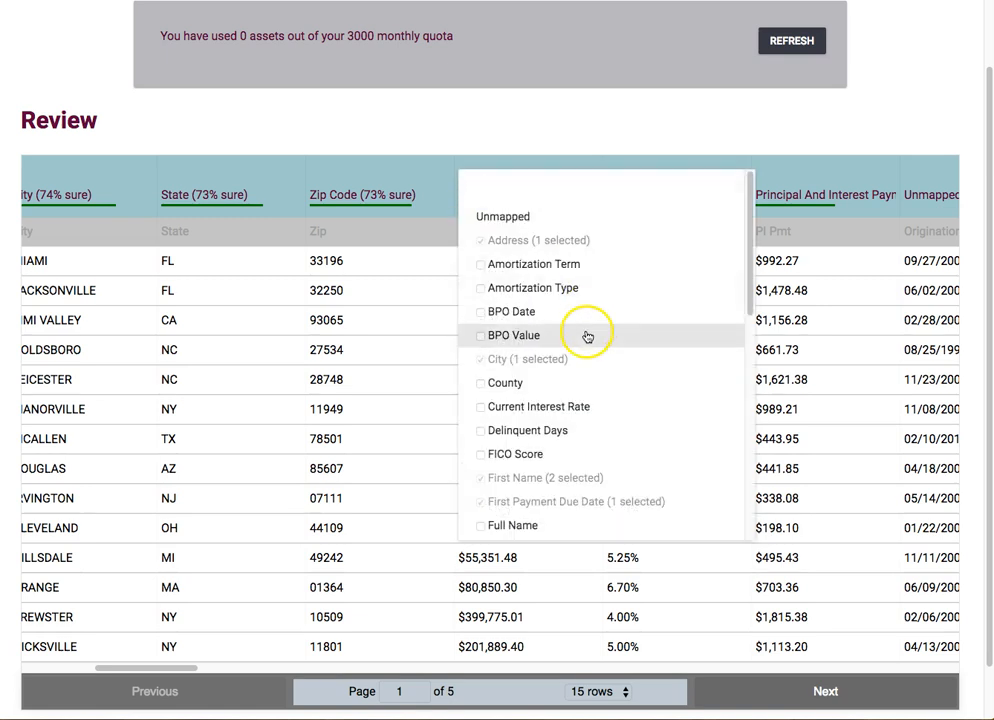
scroll(589, 336, "down", 6)
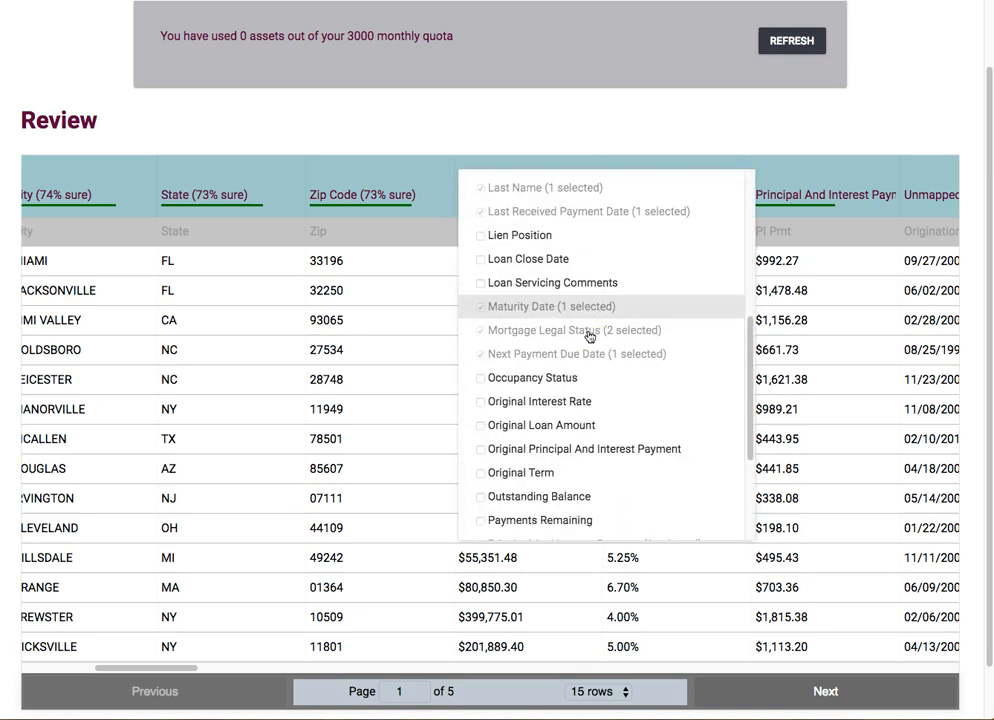
left_click(538, 303)
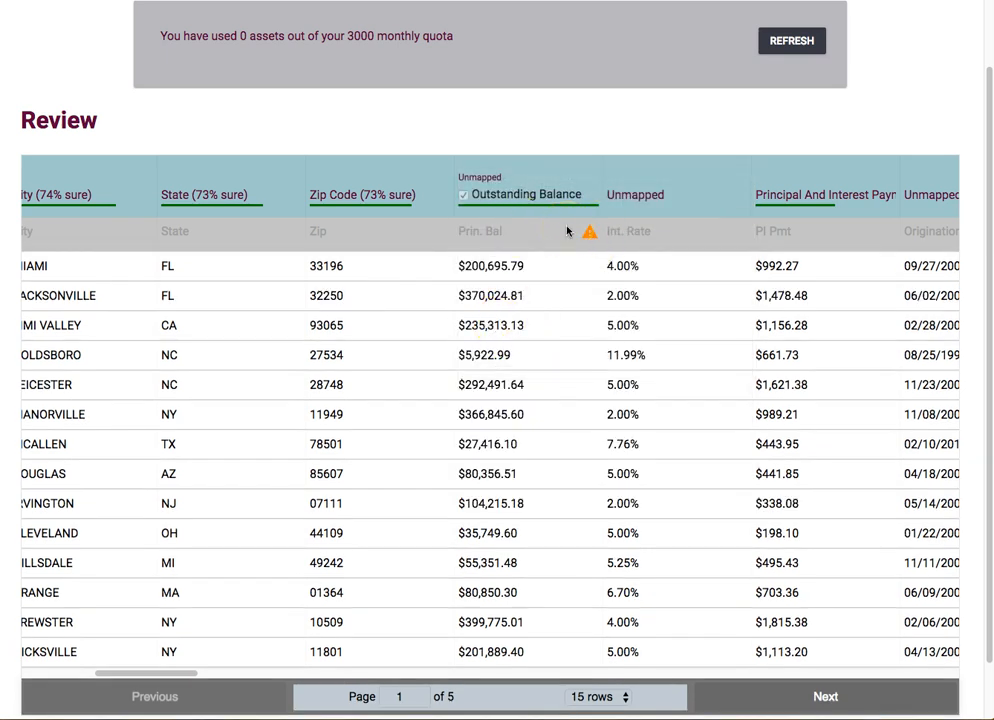
left_click(634, 199)
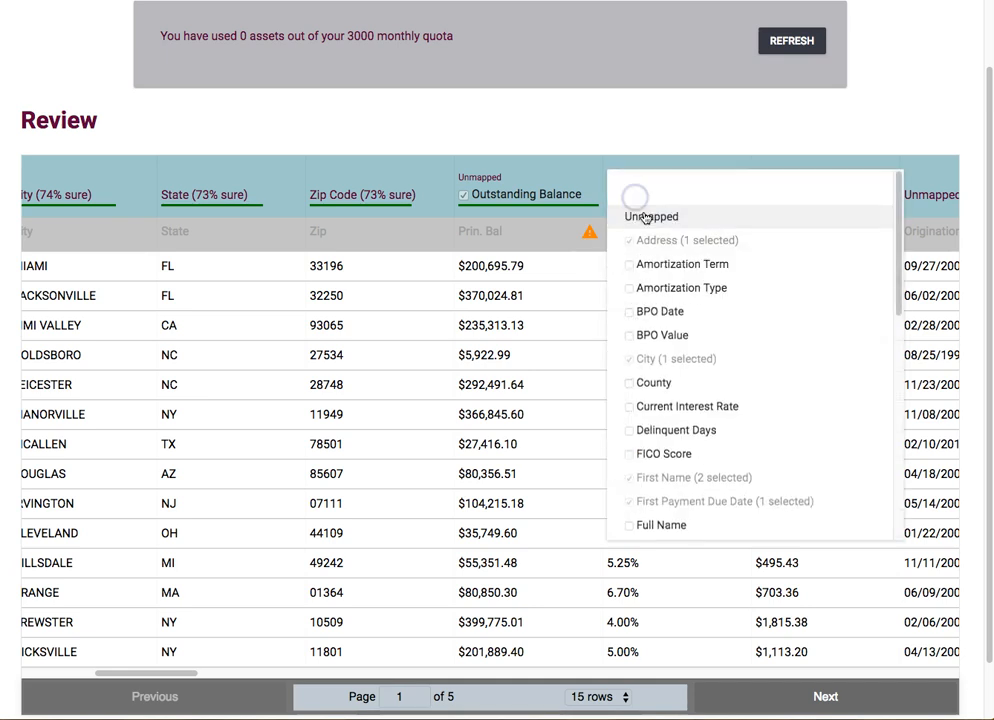
left_click(683, 379)
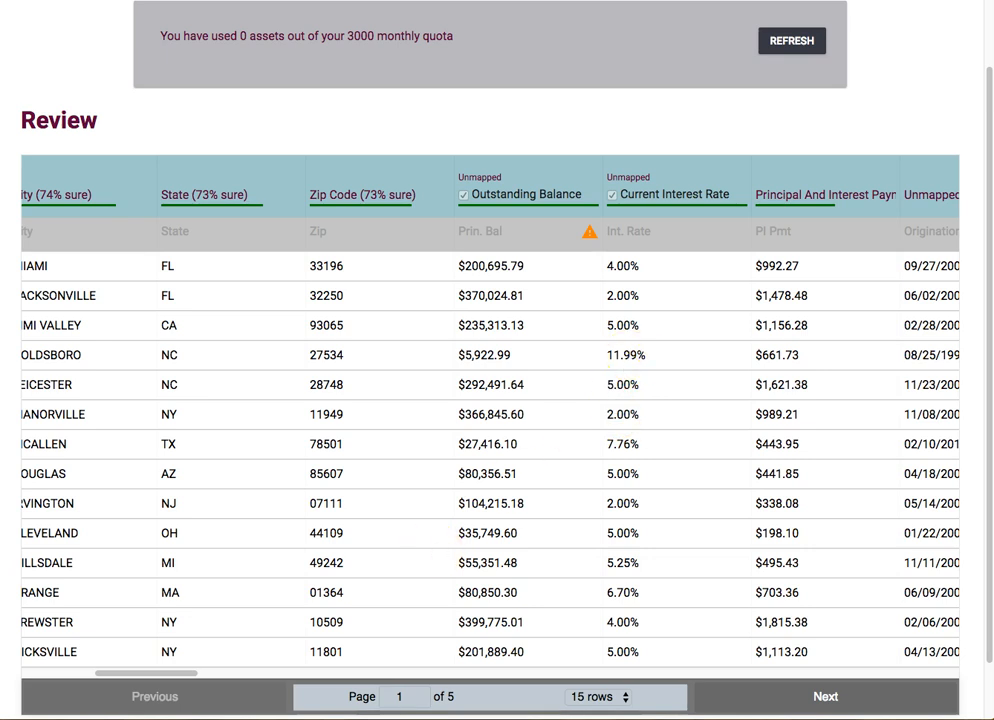
- Map the unmapped Origination Date column to the Loan Close Date field
left_click_drag(176, 674, 231, 670)
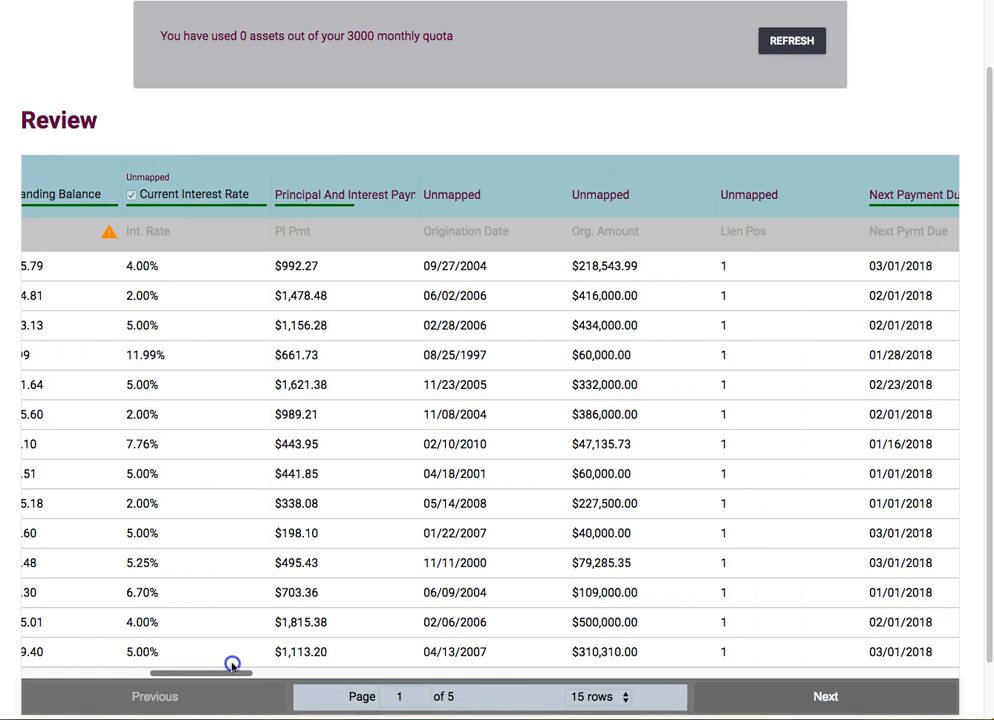
left_click(462, 199)
scroll(538, 329, "down", 4)
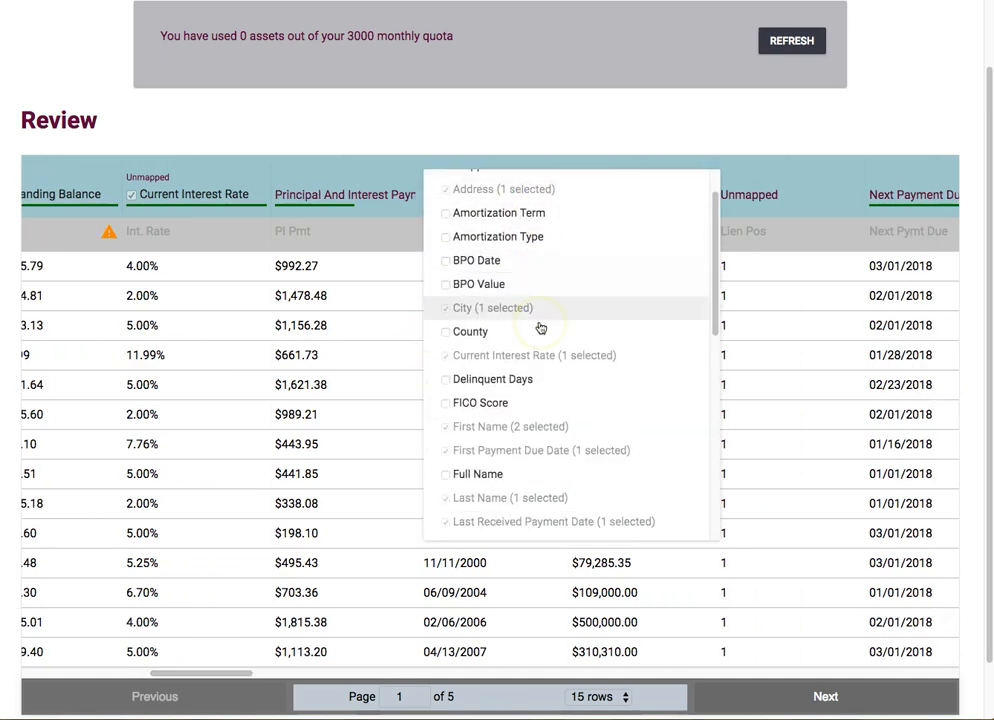
scroll(531, 332, "down", 1)
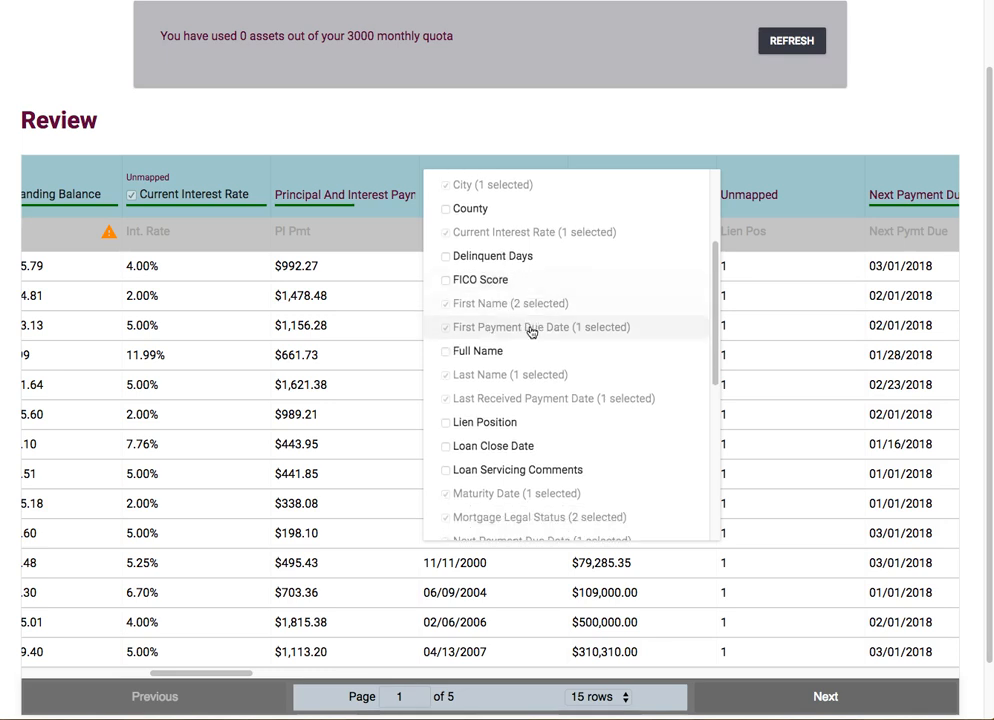
left_click(505, 443)
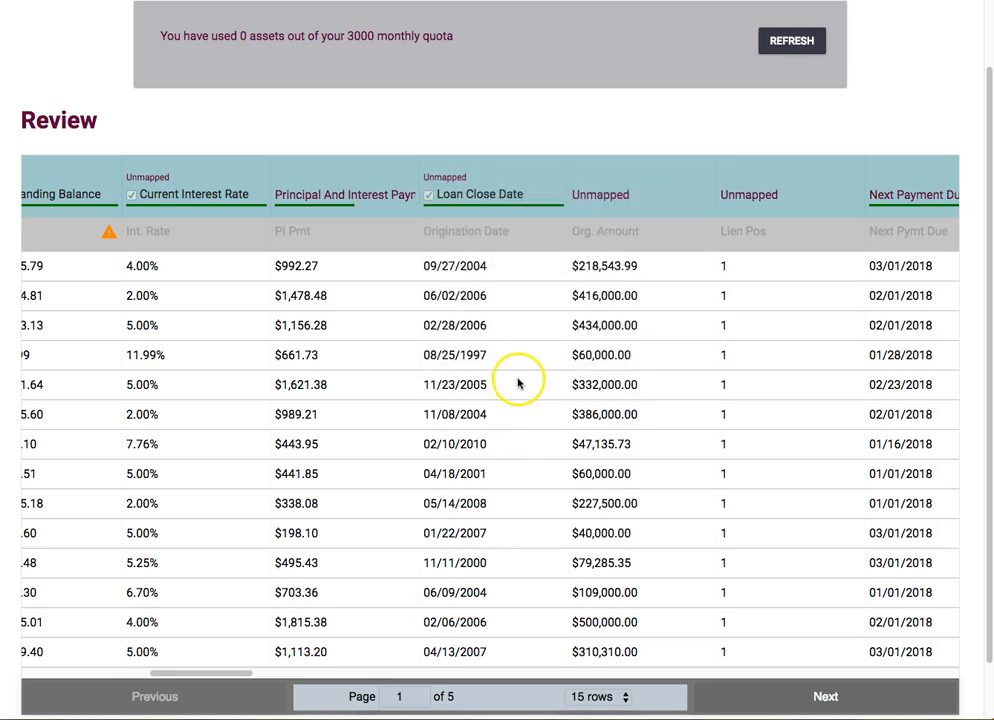
- Map the unmapped Org. Amount column to the Original Loan Amount field
left_click(603, 196)
scroll(656, 373, "down", 4)
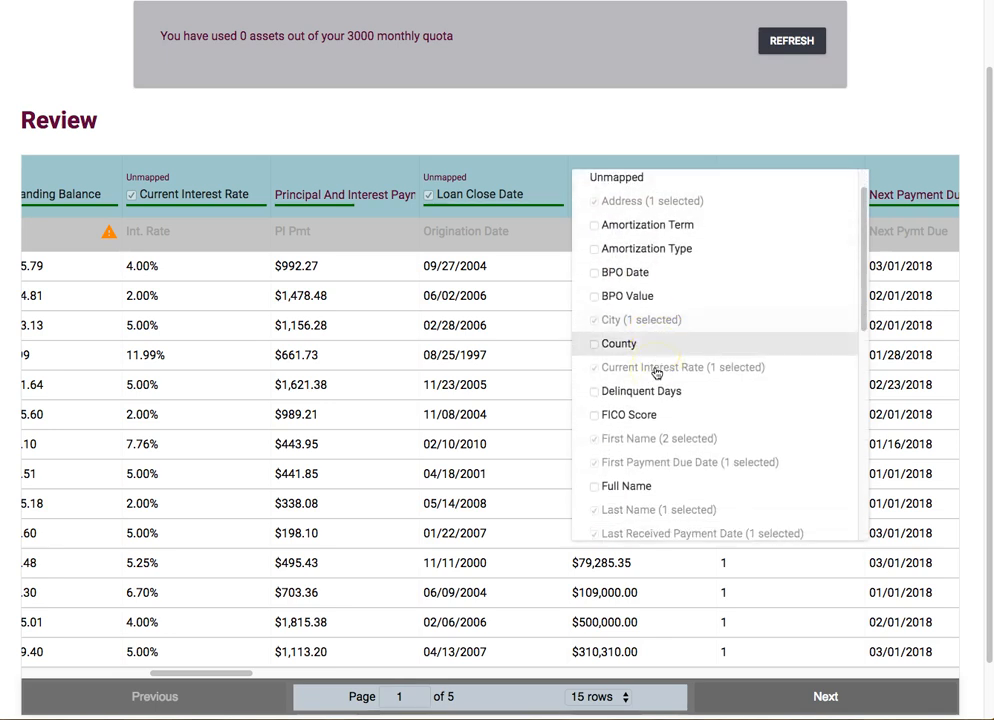
scroll(656, 373, "down", 3)
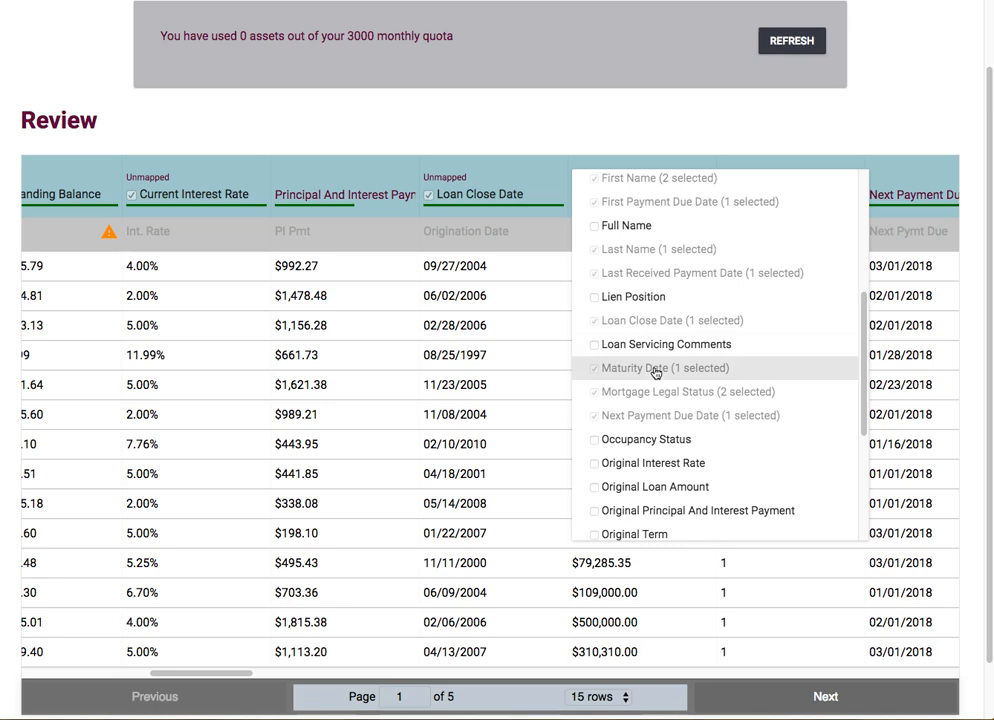
left_click(638, 486)
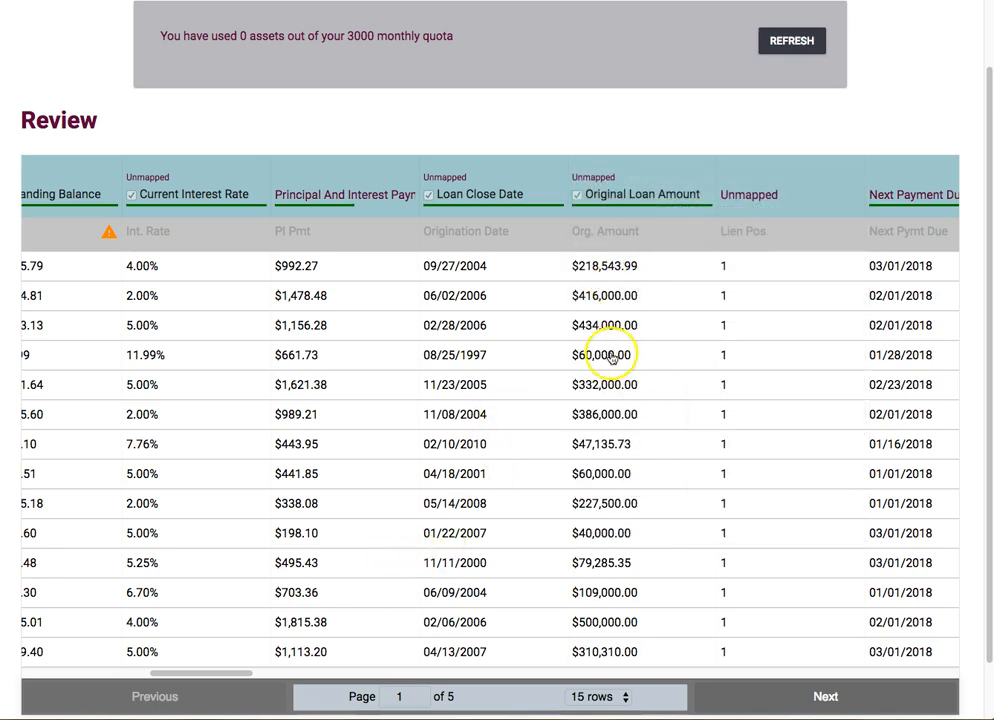
- Map the unmapped Lien Pos column to the Type field
left_click(752, 204)
scroll(760, 385, "down", 10)
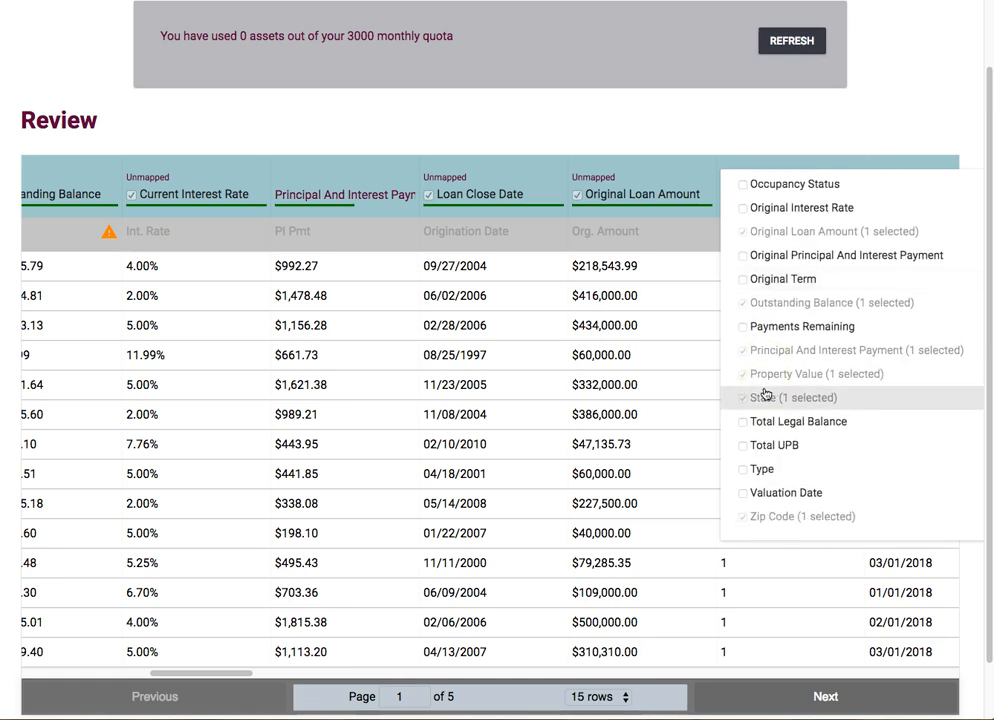
left_click(740, 468)
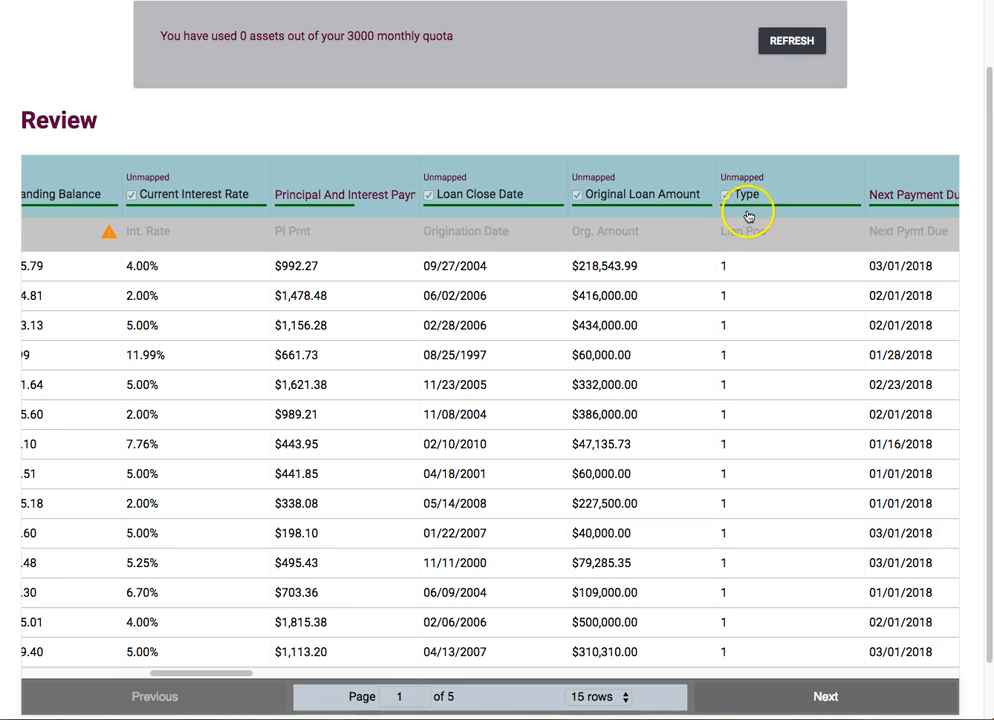
- View the site's contact options, including sending a message, and return to the import review table
scroll(987, 86, "up", 3)
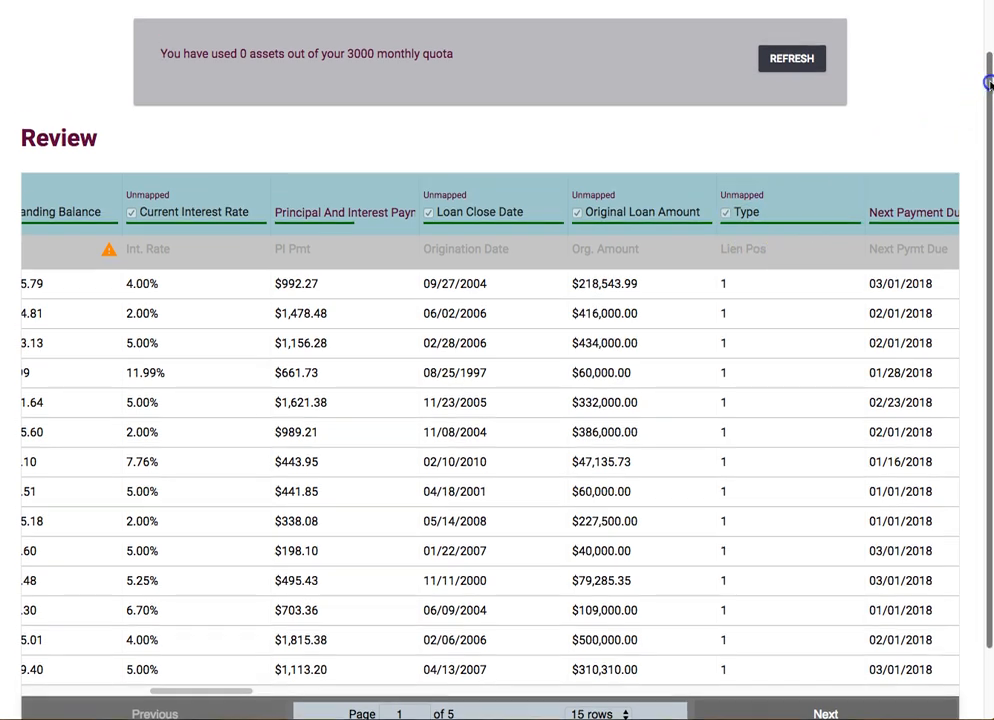
left_click(958, 32)
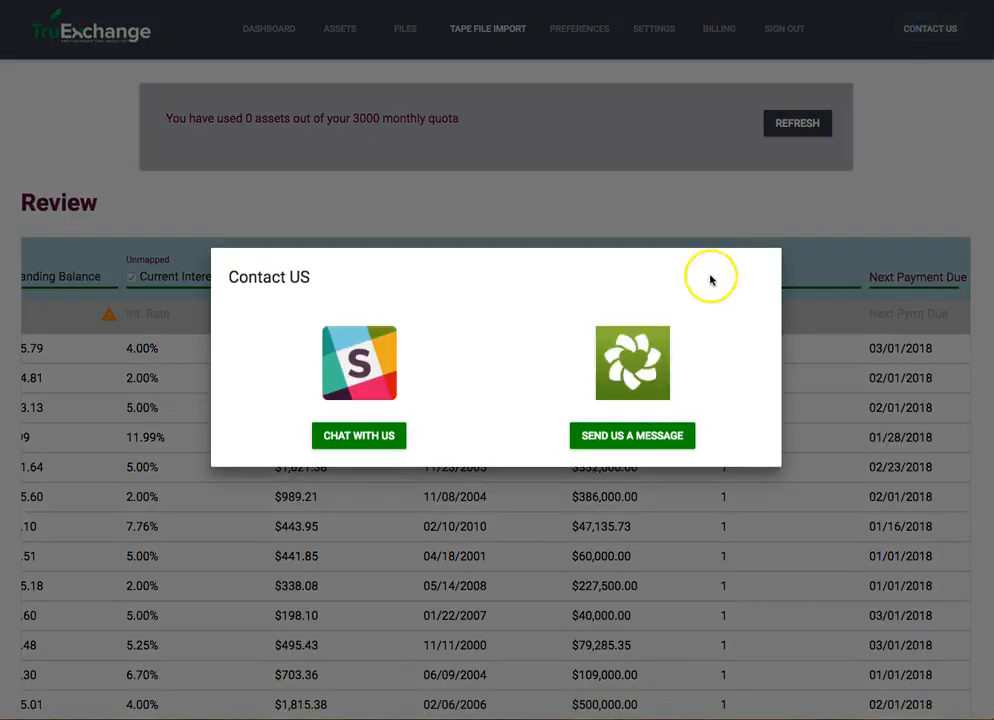
left_click(632, 448)
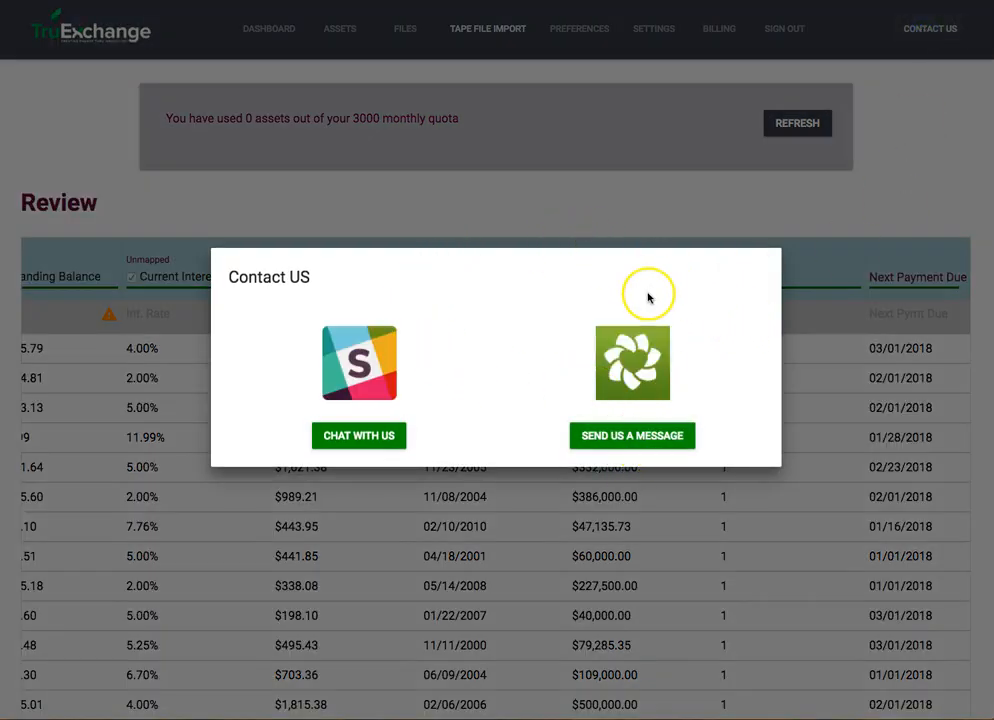
left_click(797, 217)
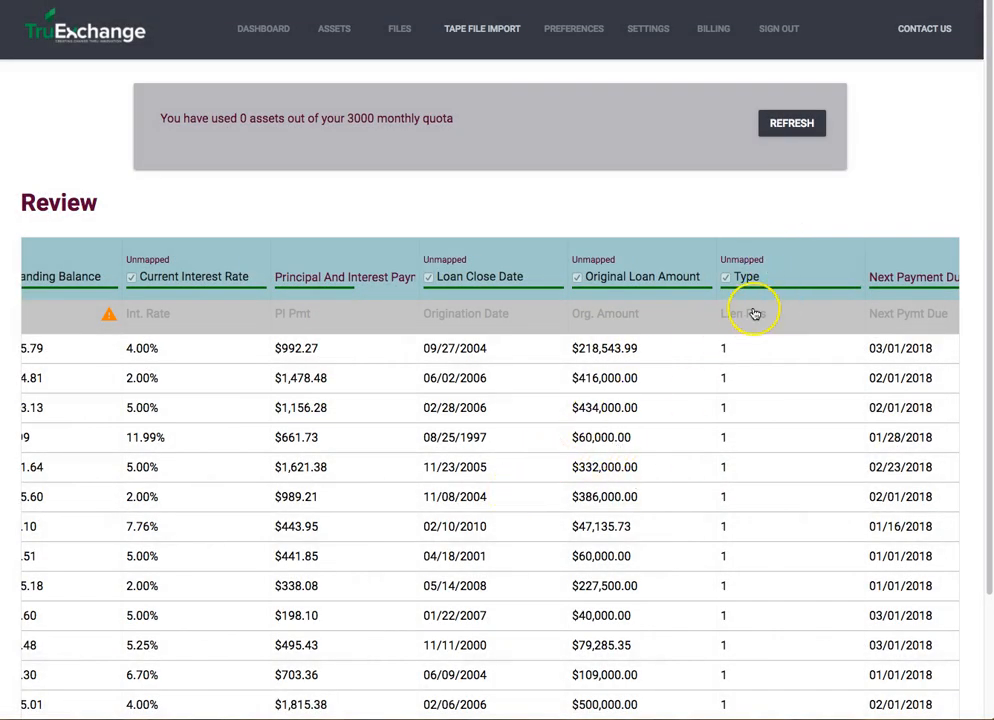
scroll(500, 400, "down", 1)
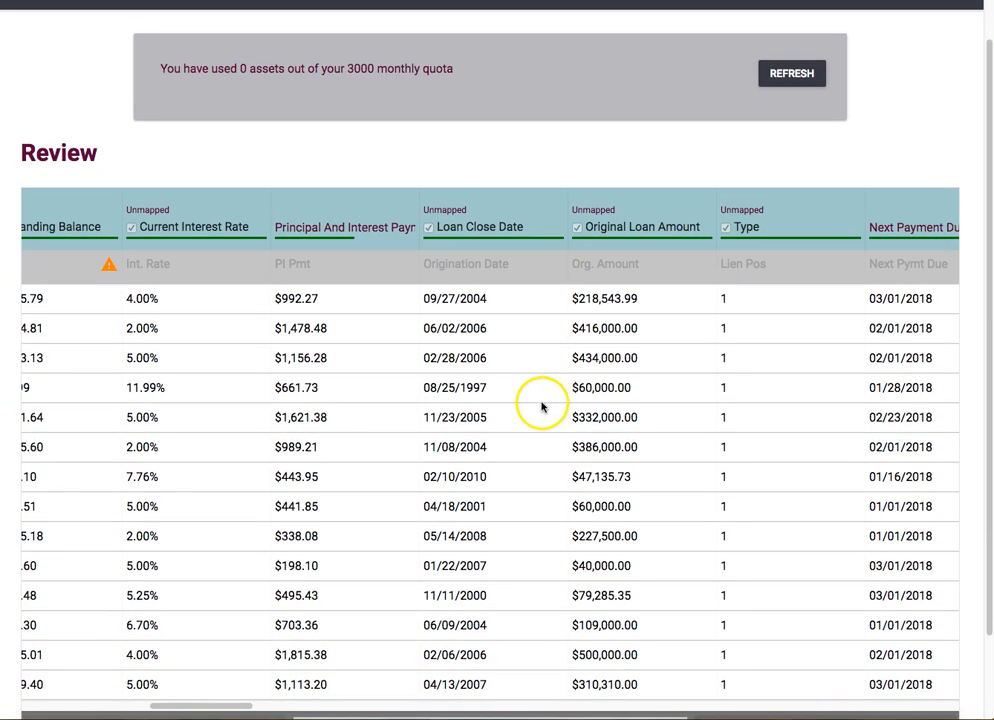
- Map the unmapped Loan Type column to the Type field
scroll(544, 405, "down", 1)
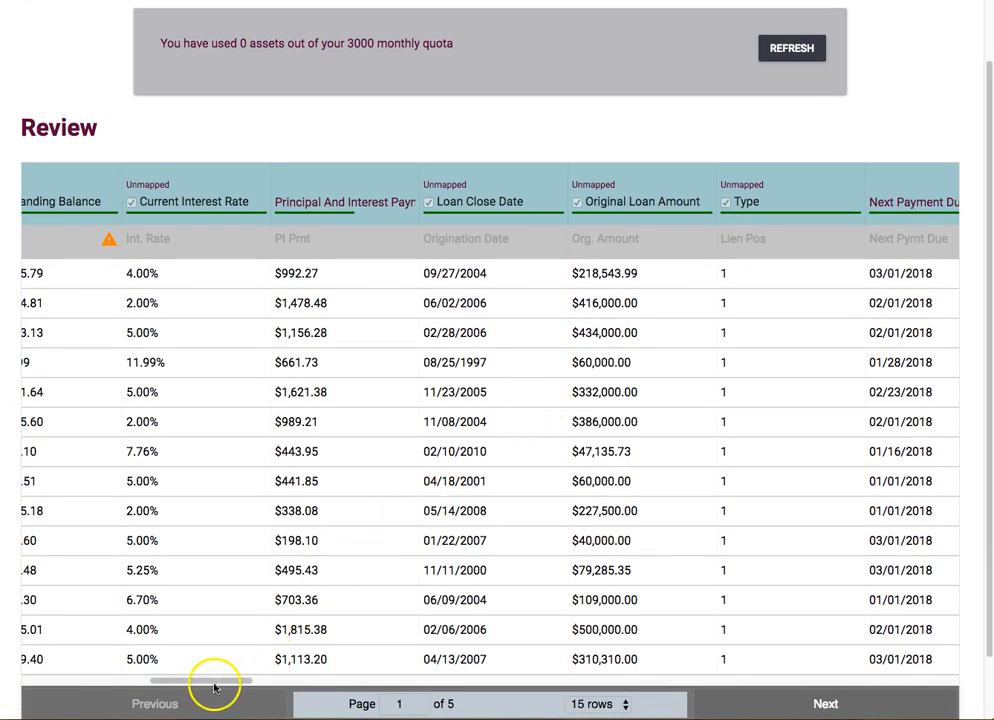
left_click_drag(214, 686, 279, 681)
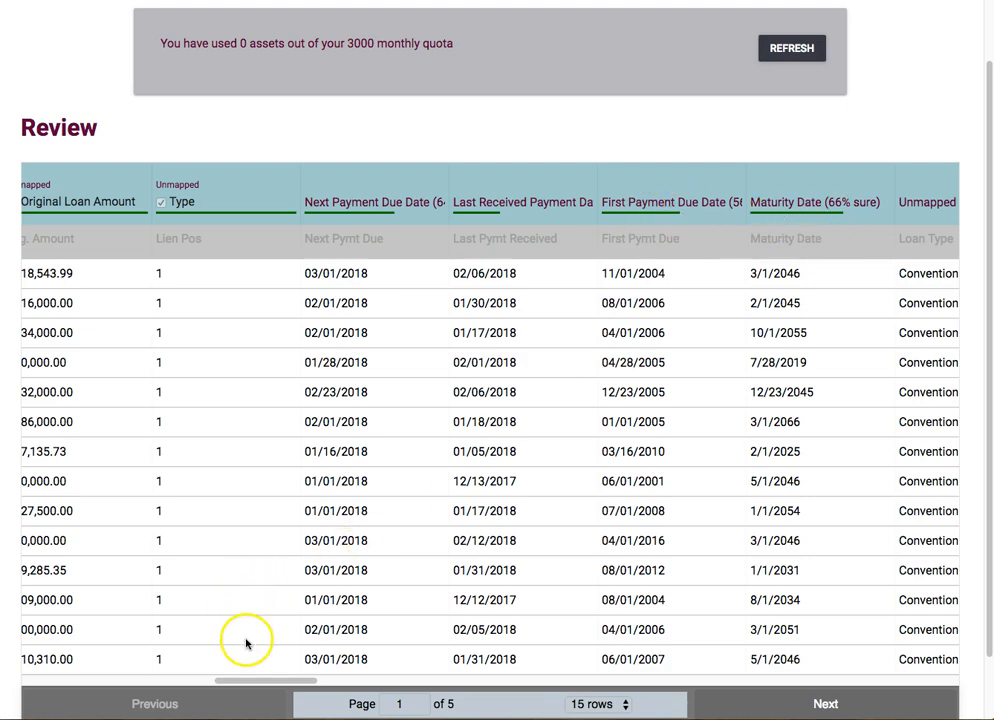
left_click_drag(267, 681, 328, 679)
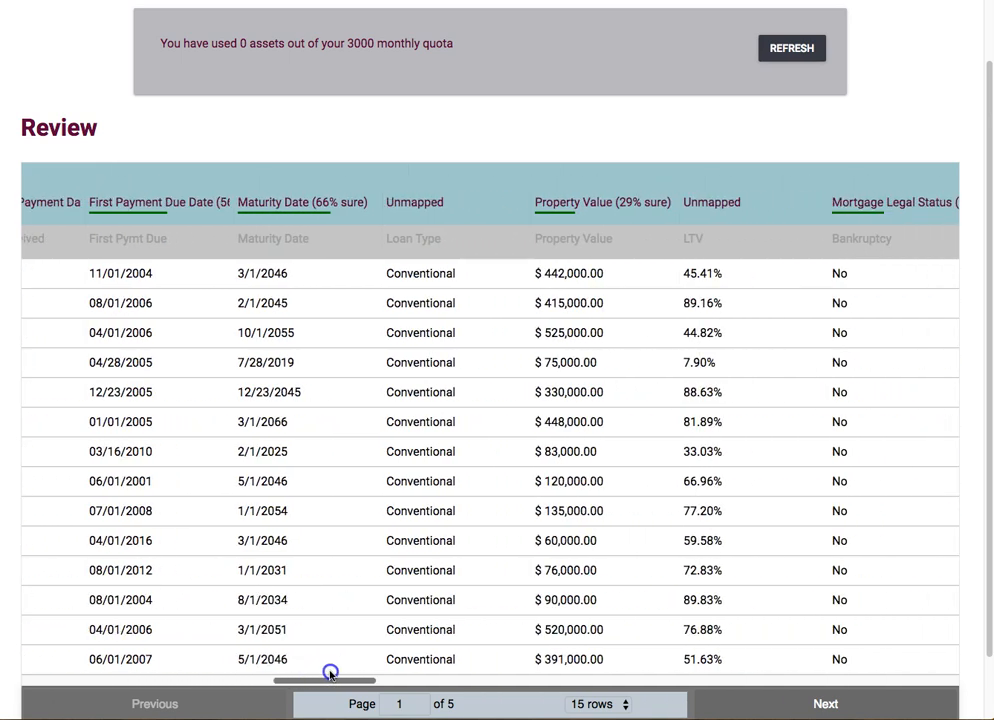
left_click(420, 218)
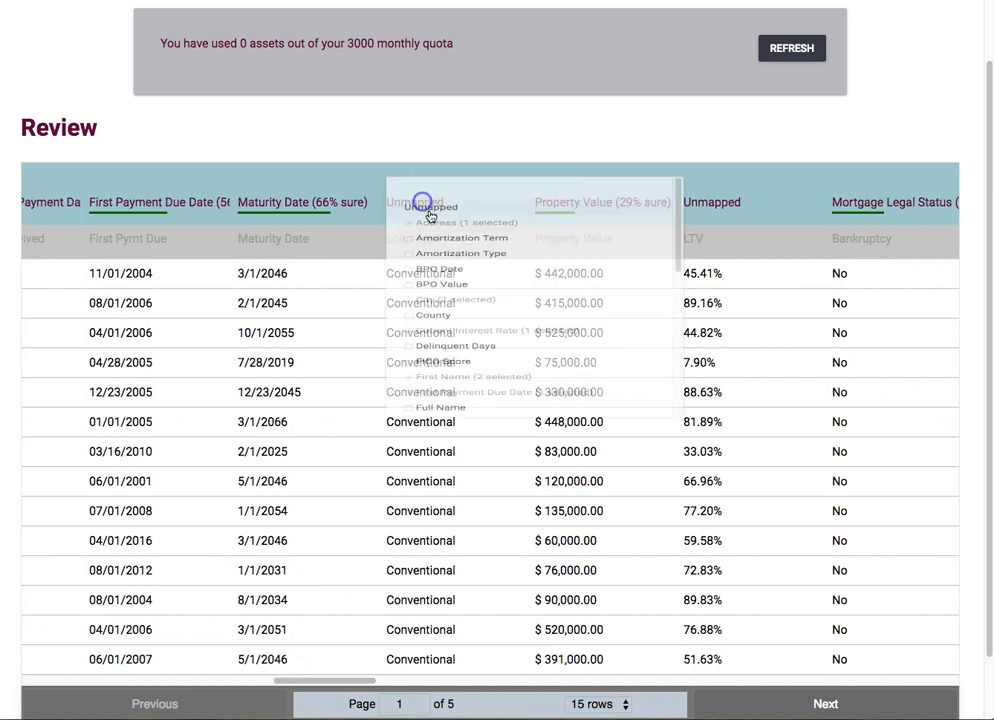
scroll(508, 488, "down", 5)
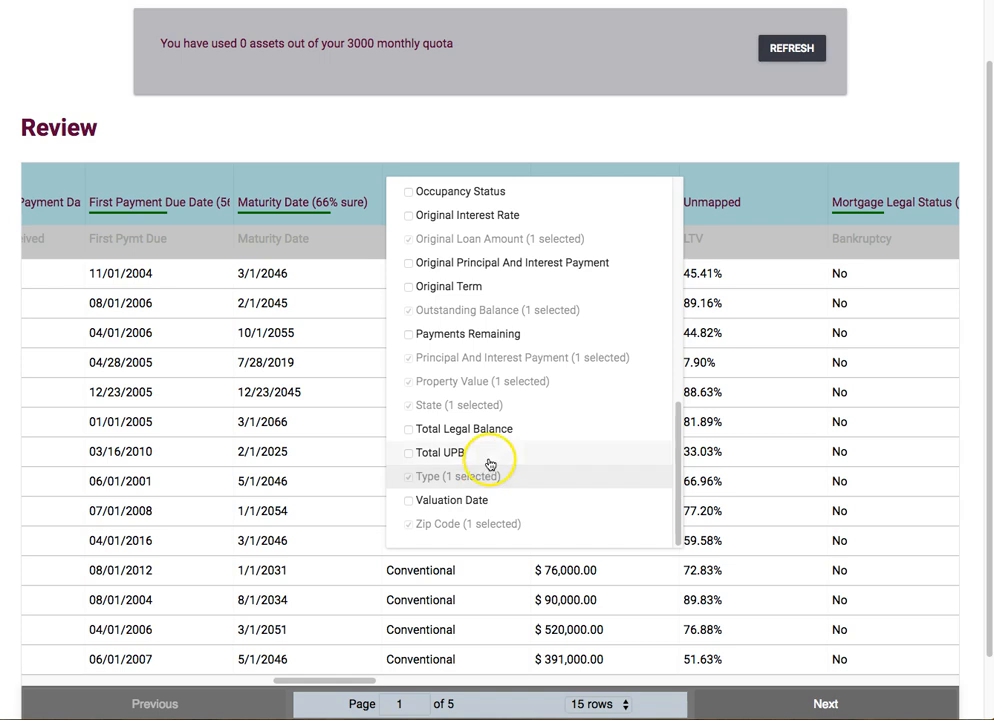
left_click(459, 477)
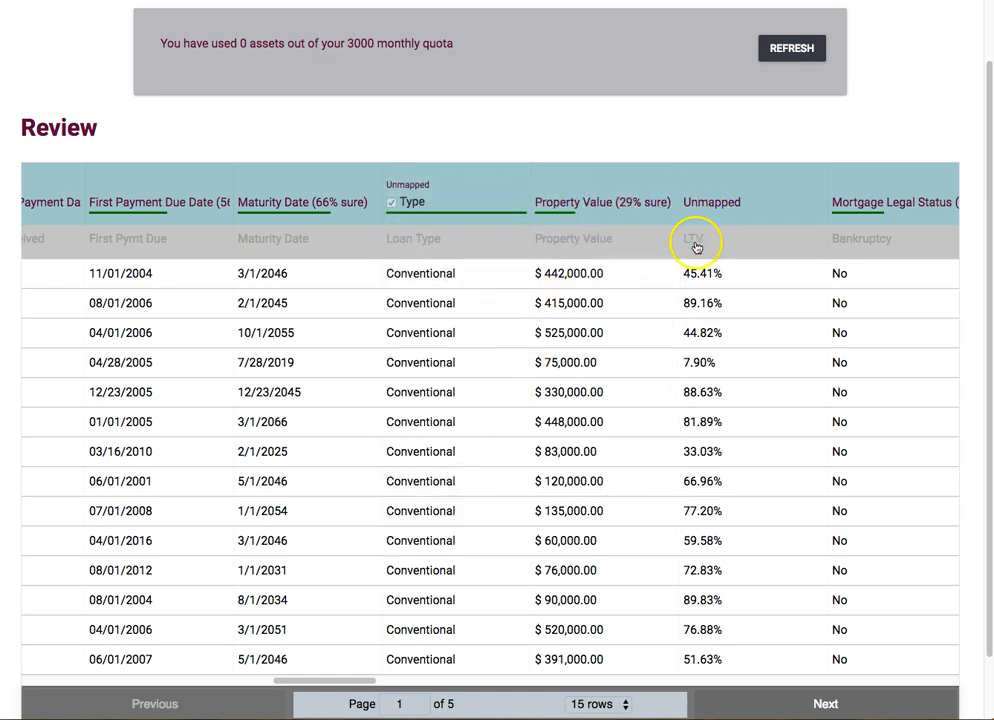
- Remap the Loan Status column from Mortgage Legal Status to the Type field
left_click_drag(359, 684, 419, 666)
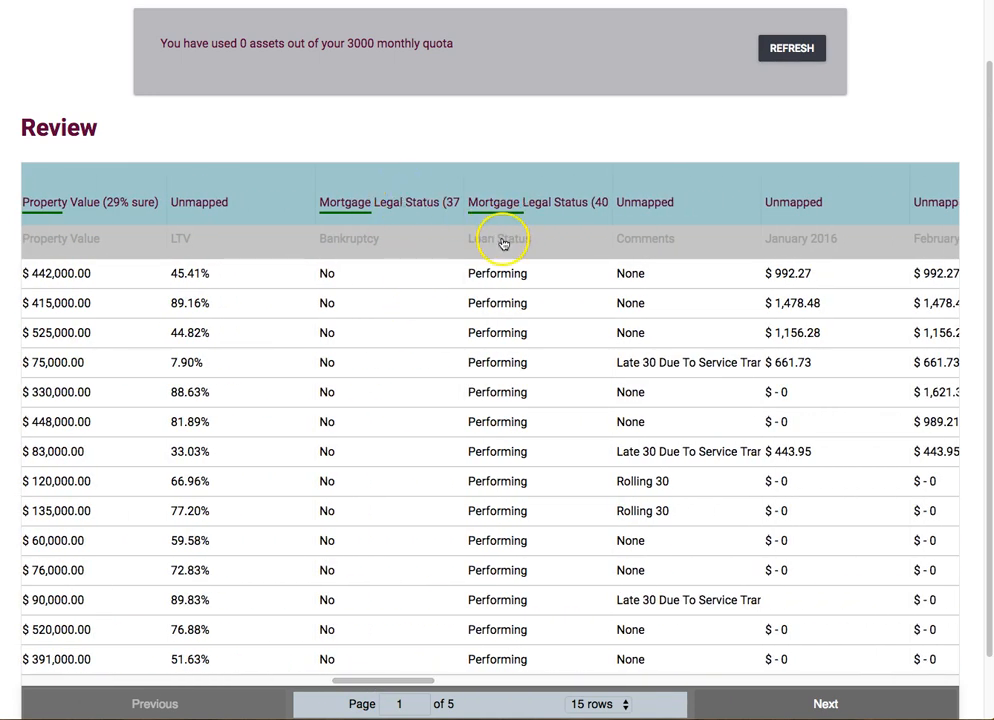
left_click(519, 200)
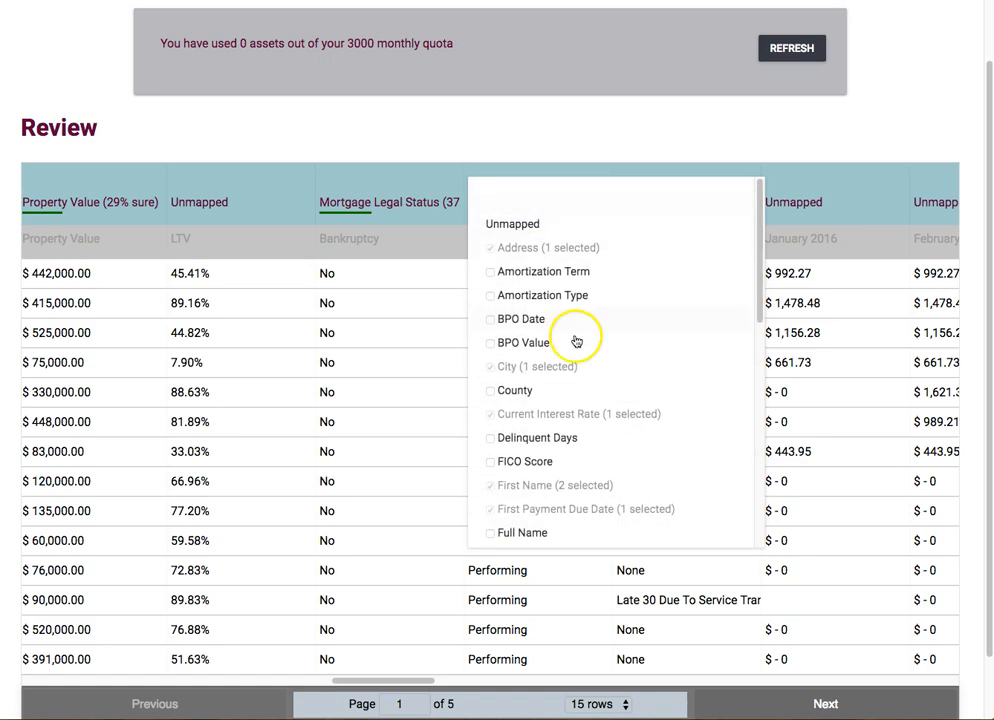
scroll(572, 370, "down", 5)
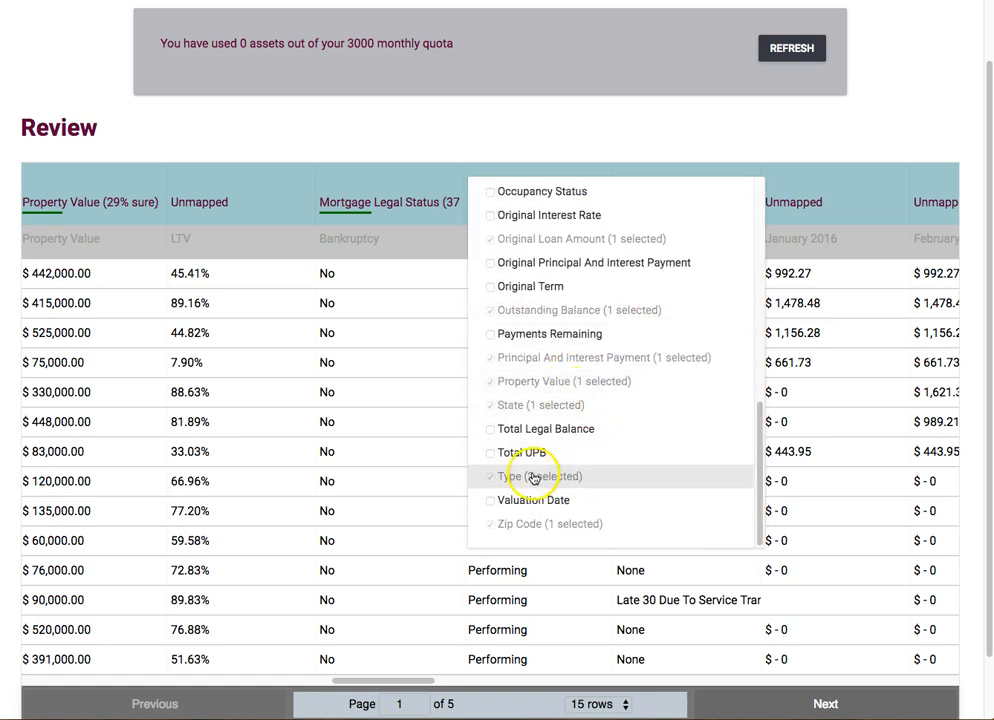
left_click(500, 476)
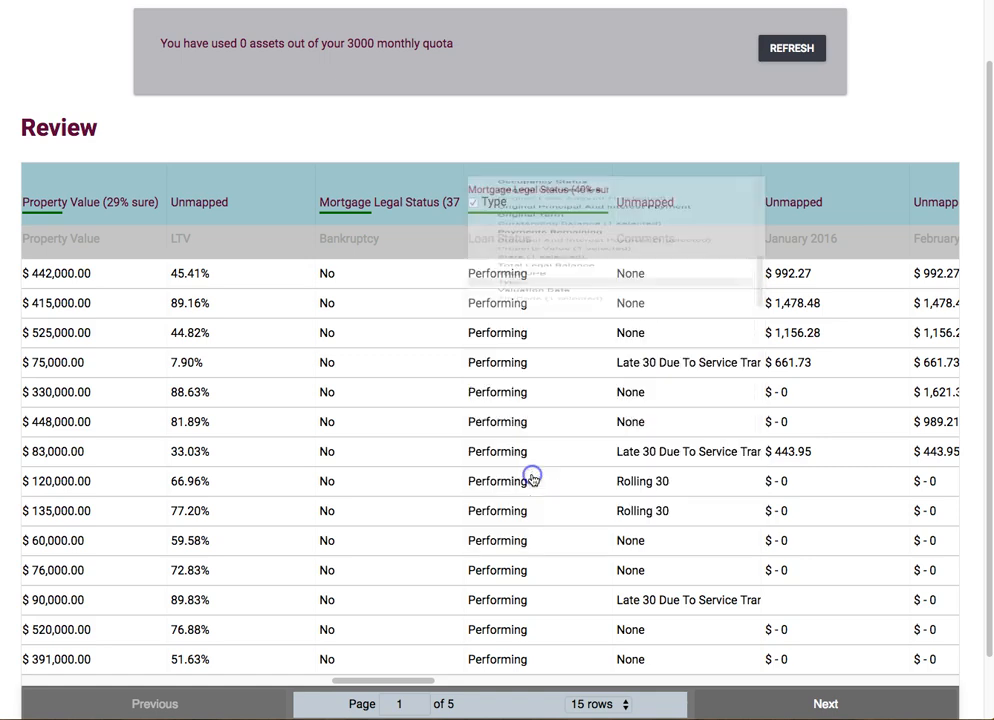
- Map the unmapped Comments column to the Loan Servicing Comments field
left_click(642, 208)
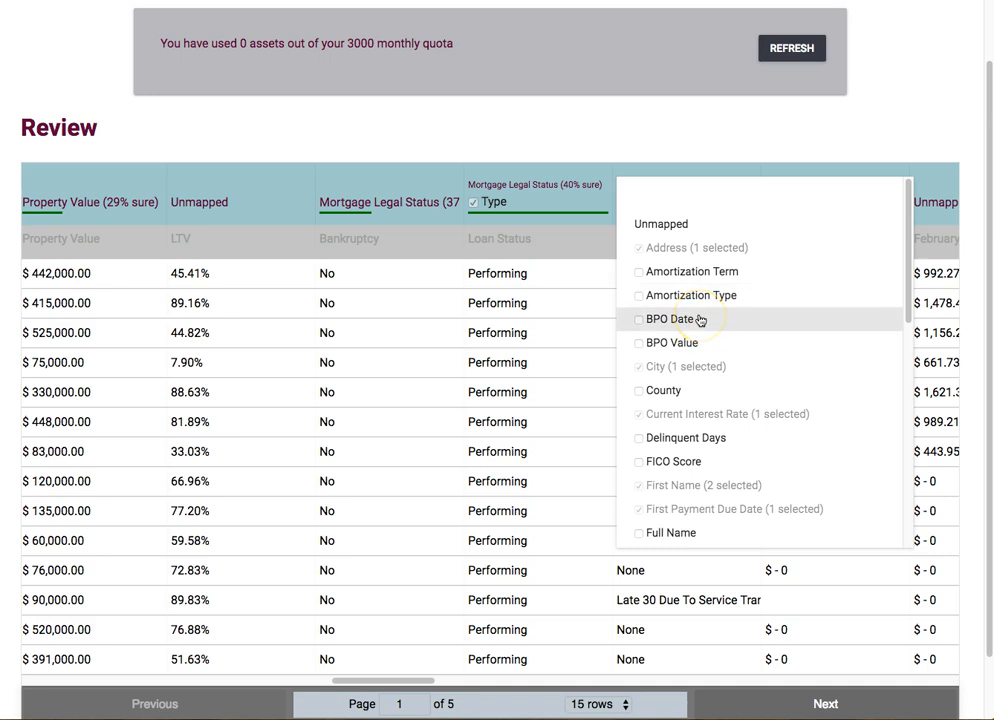
scroll(700, 320, "down", 3)
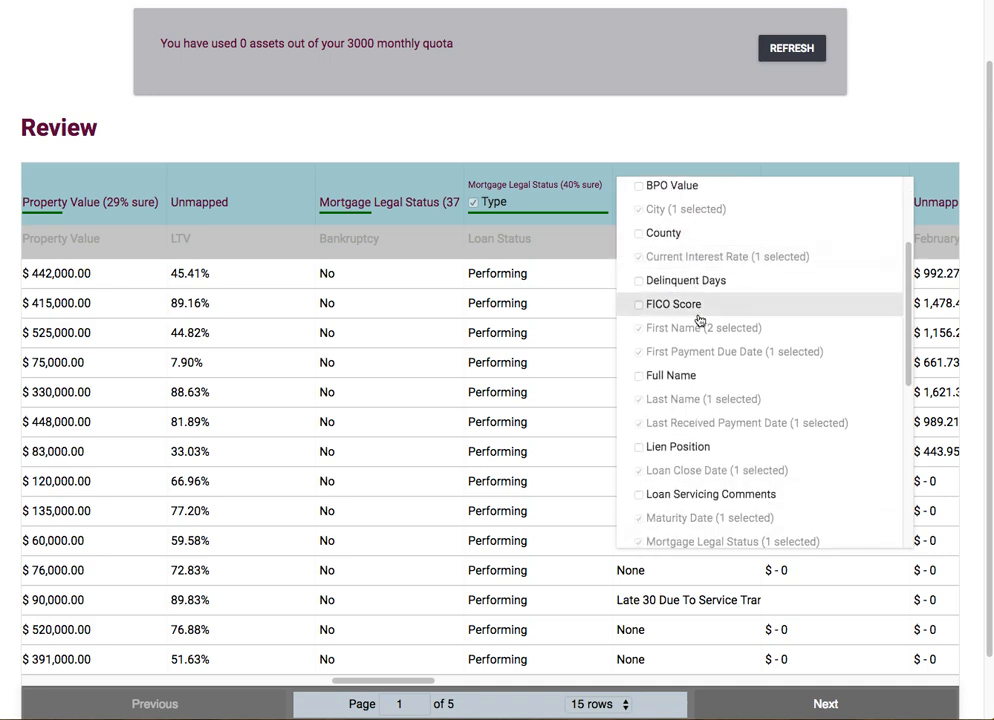
scroll(700, 320, "down", 2)
left_click(701, 390)
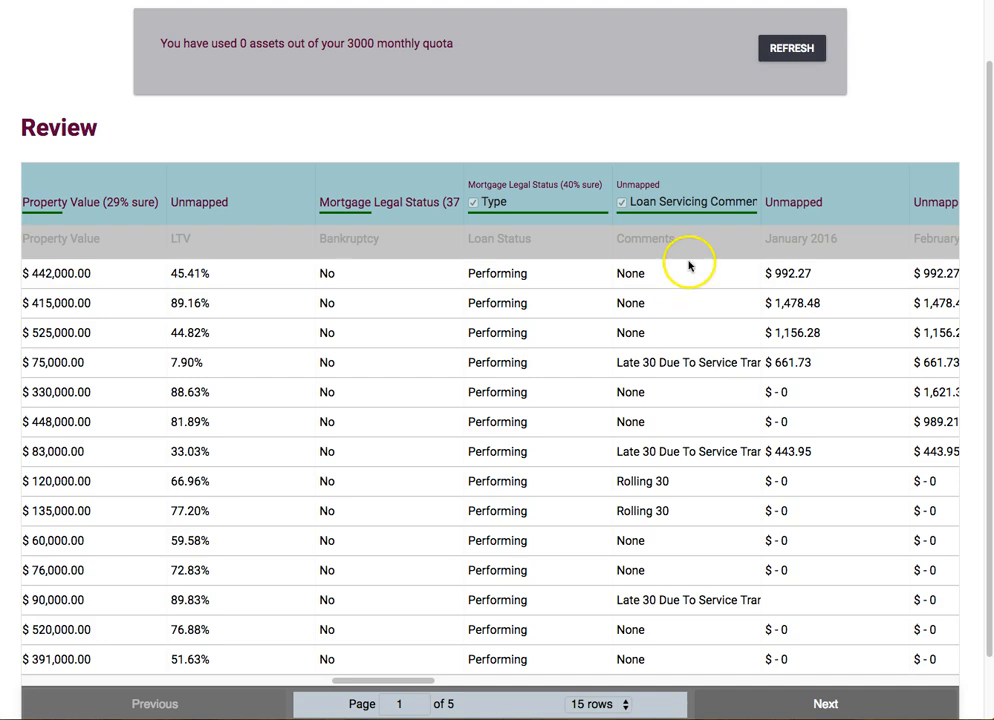
- Leave the monthly payment columns unmapped and submit the reviewed tape to import its assets
left_click_drag(430, 681, 656, 656)
scroll(714, 649, "right", 10)
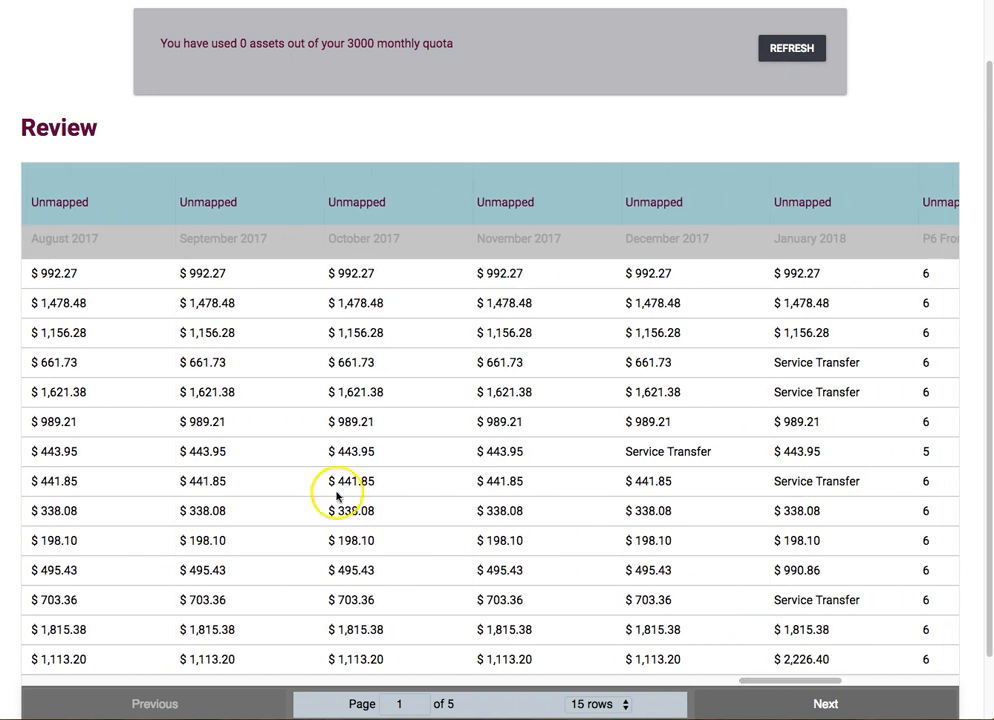
scroll(300, 480, "down", 2)
left_click(119, 697)
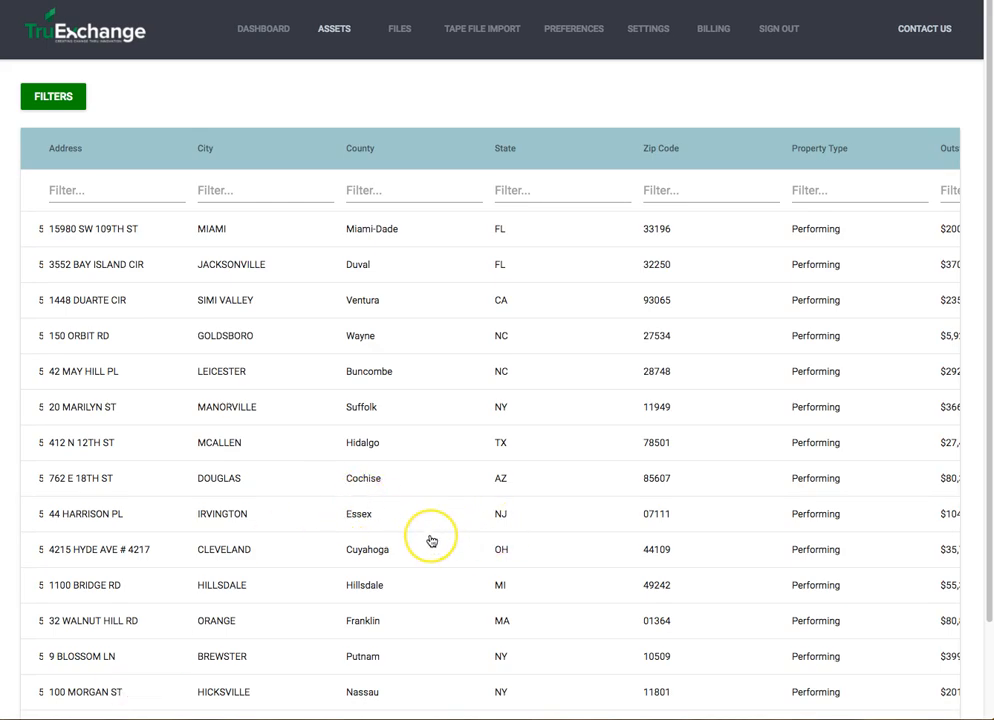
- Look over the imported assets, sort them by State, filter the State column for FL, and clear the filter
scroll(431, 540, "down", 2)
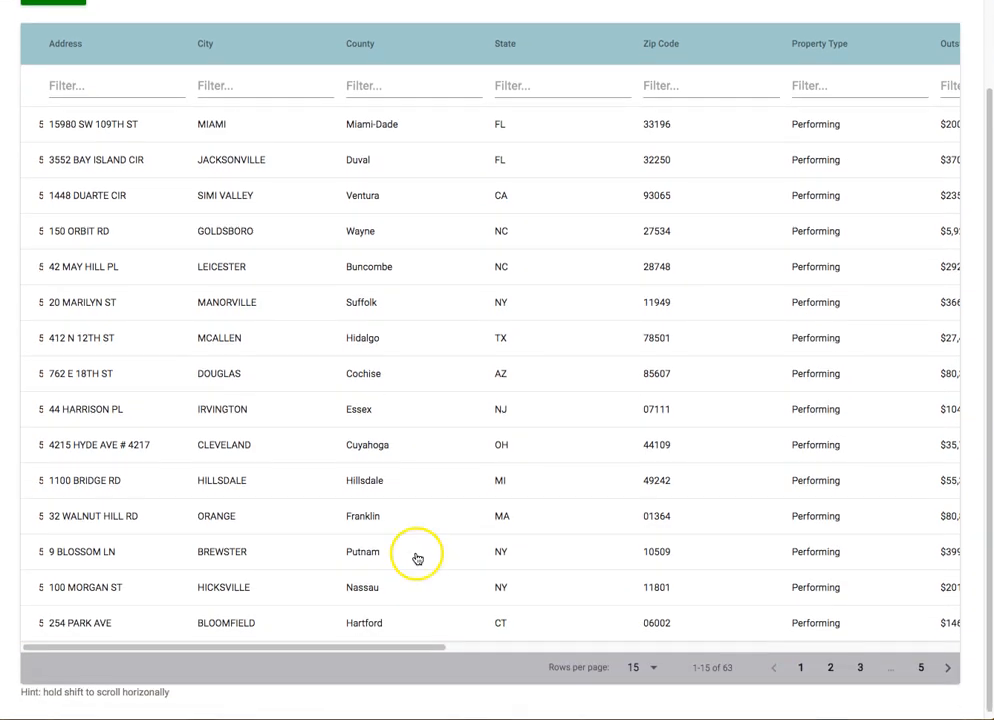
left_click_drag(375, 648, 551, 625)
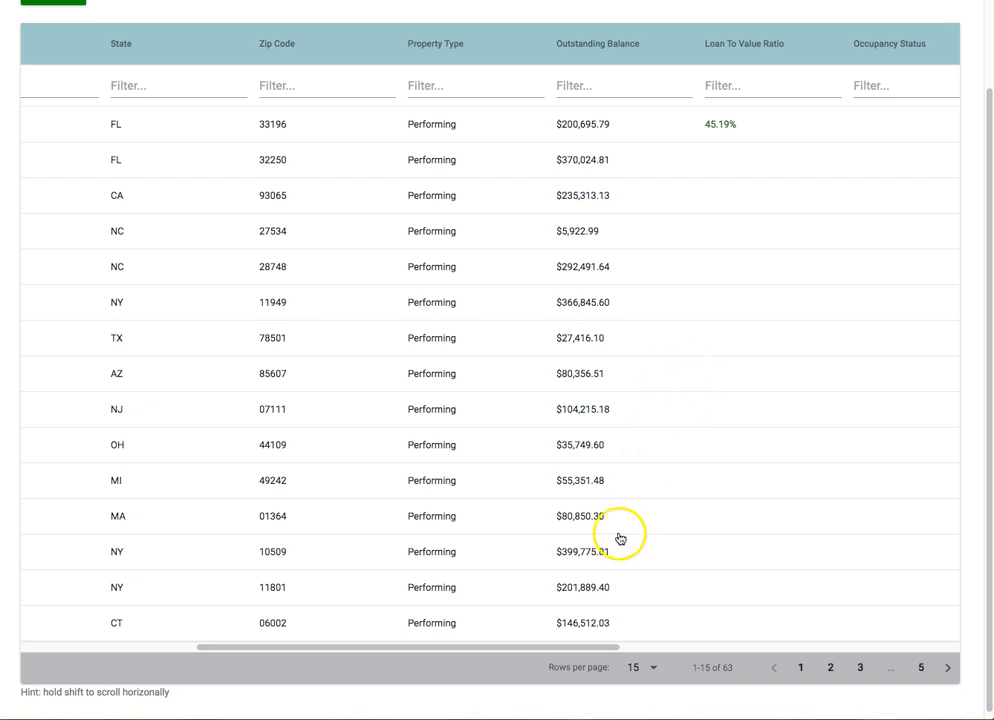
left_click_drag(588, 649, 355, 657)
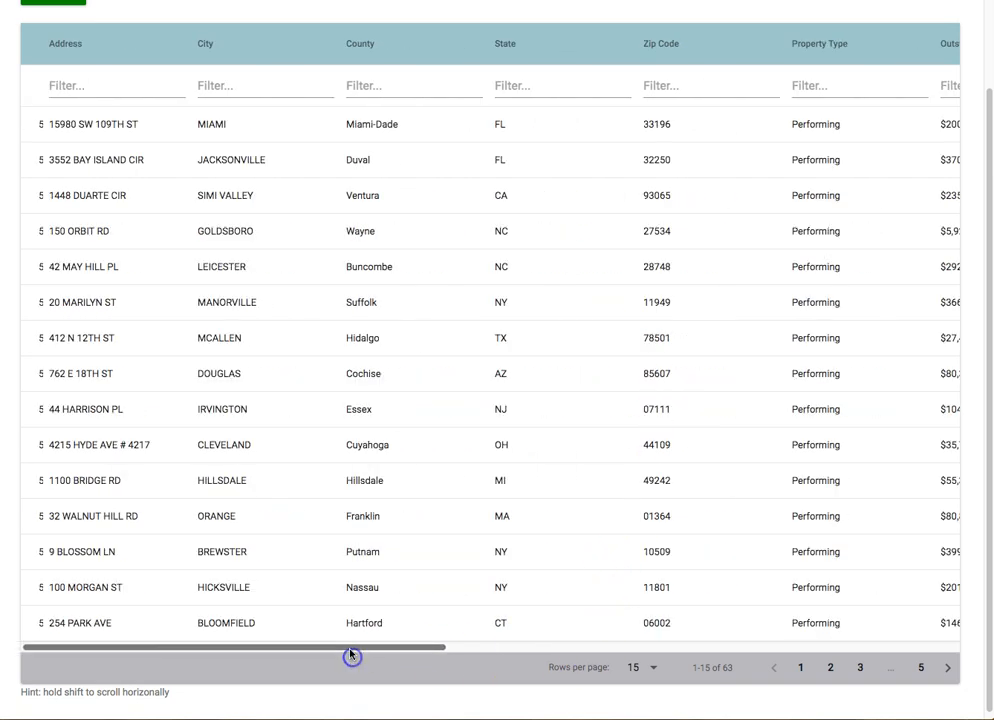
left_click(506, 42)
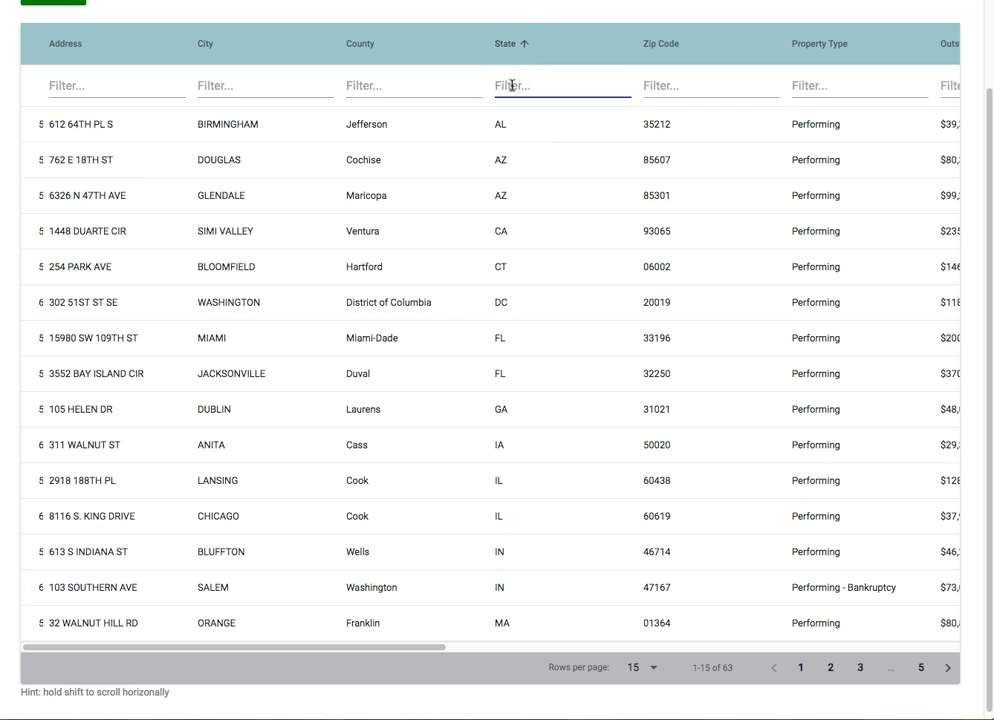
type("FL")
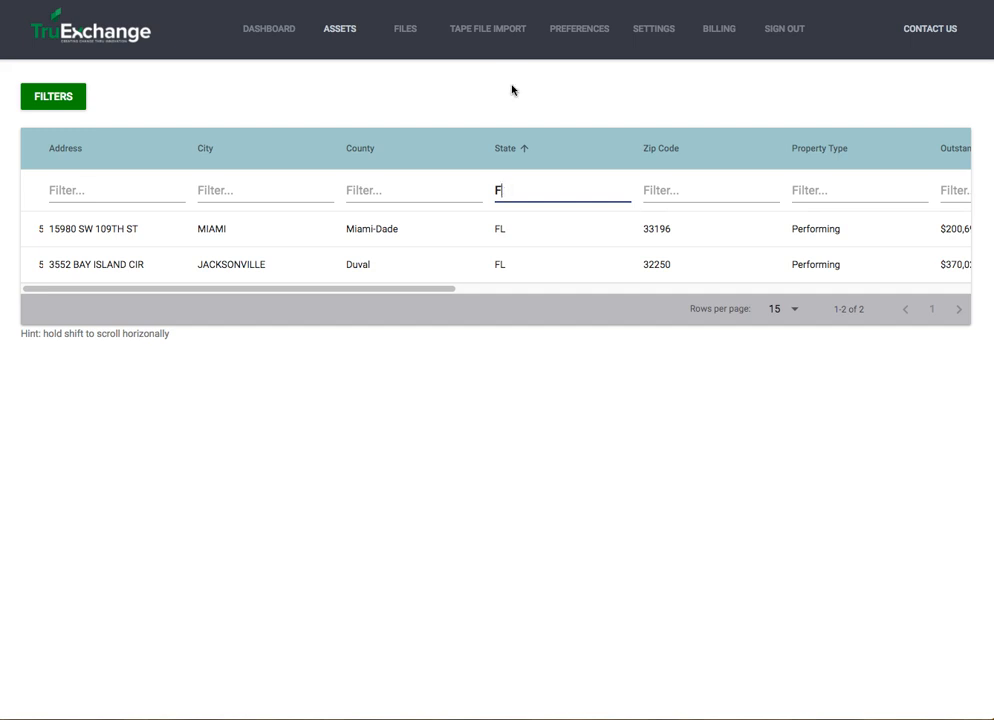
key("BackSpace")
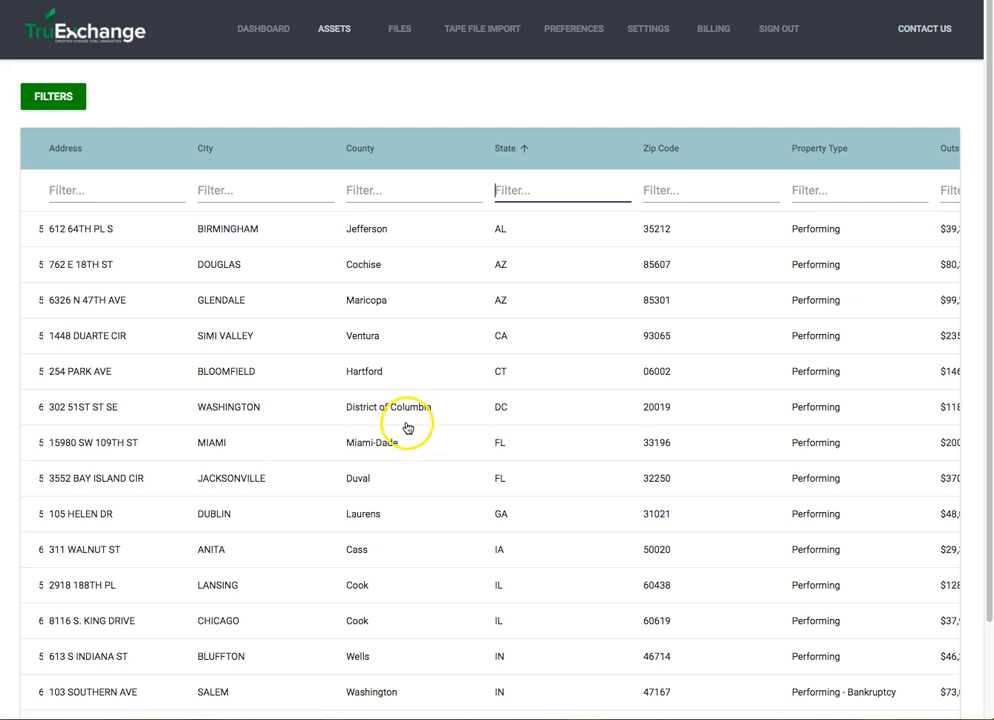
- Open the Miami, FL asset in Miami-Dade County and review its mortgage, title, valuation and rent sections
left_click(77, 445)
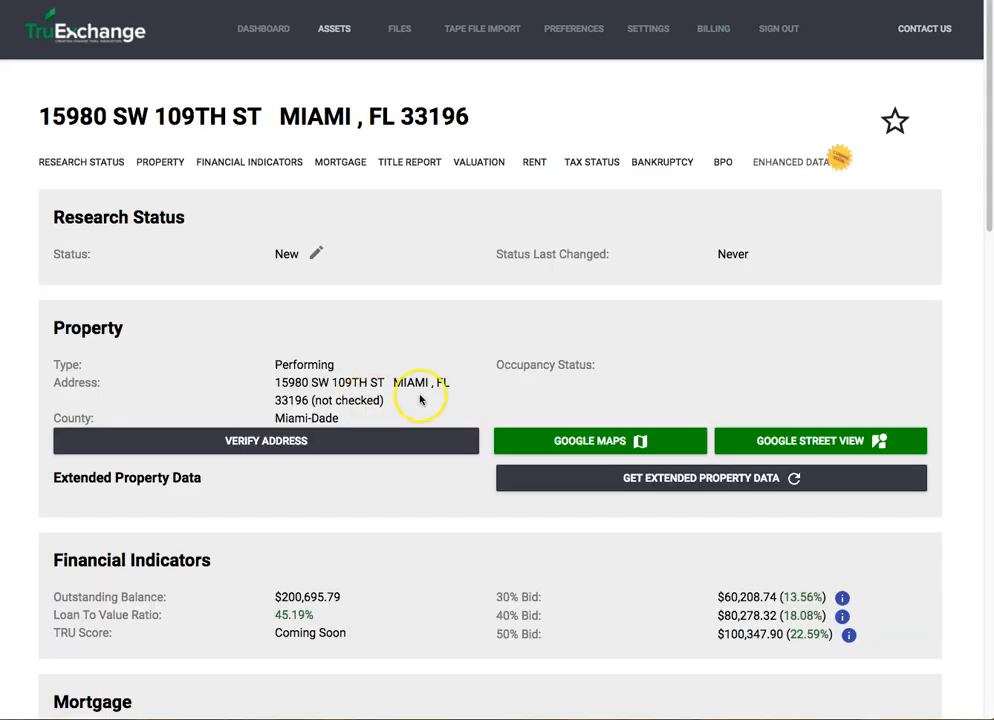
scroll(522, 364, "down", 10)
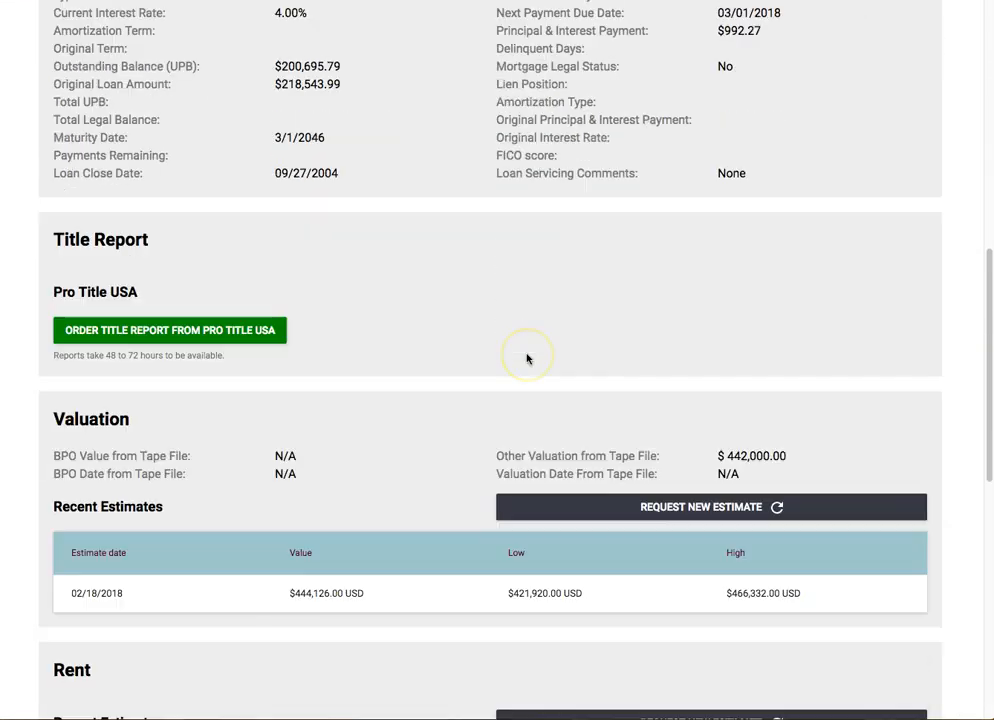
scroll(528, 359, "down", 1)
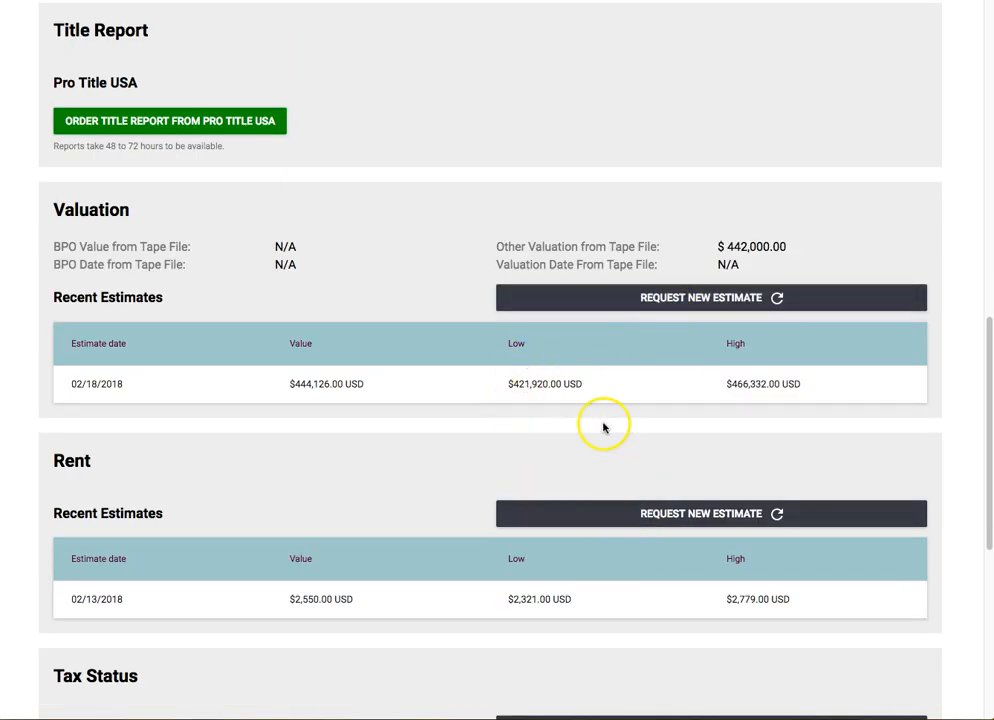
scroll(549, 402, "up", 15)
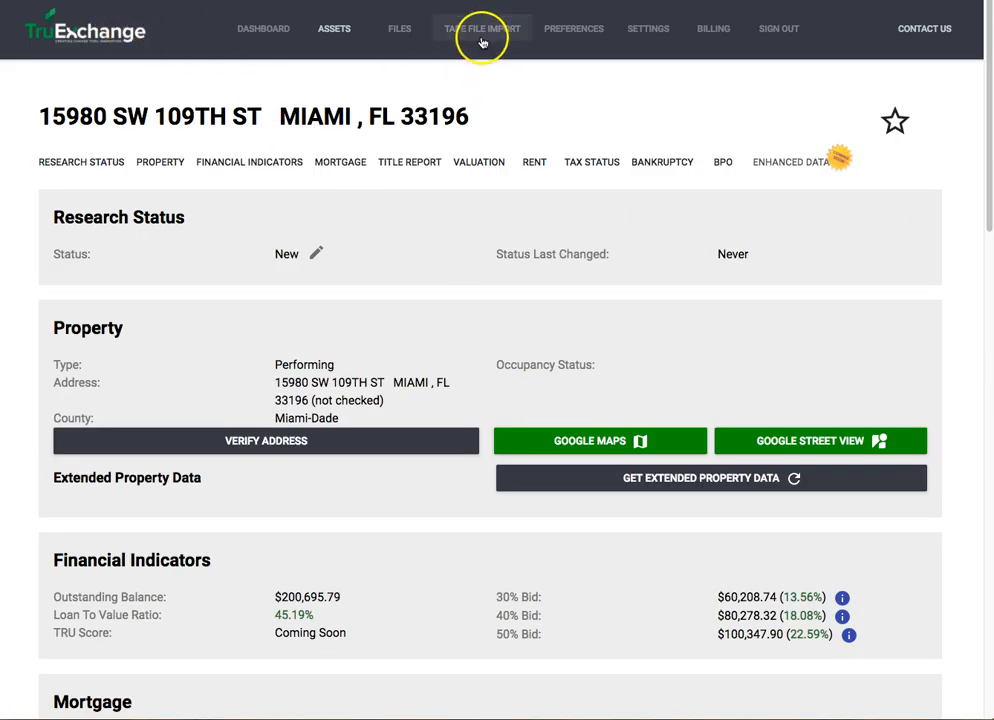
- Check the list of uploaded files and return to the assets table
left_click(398, 28)
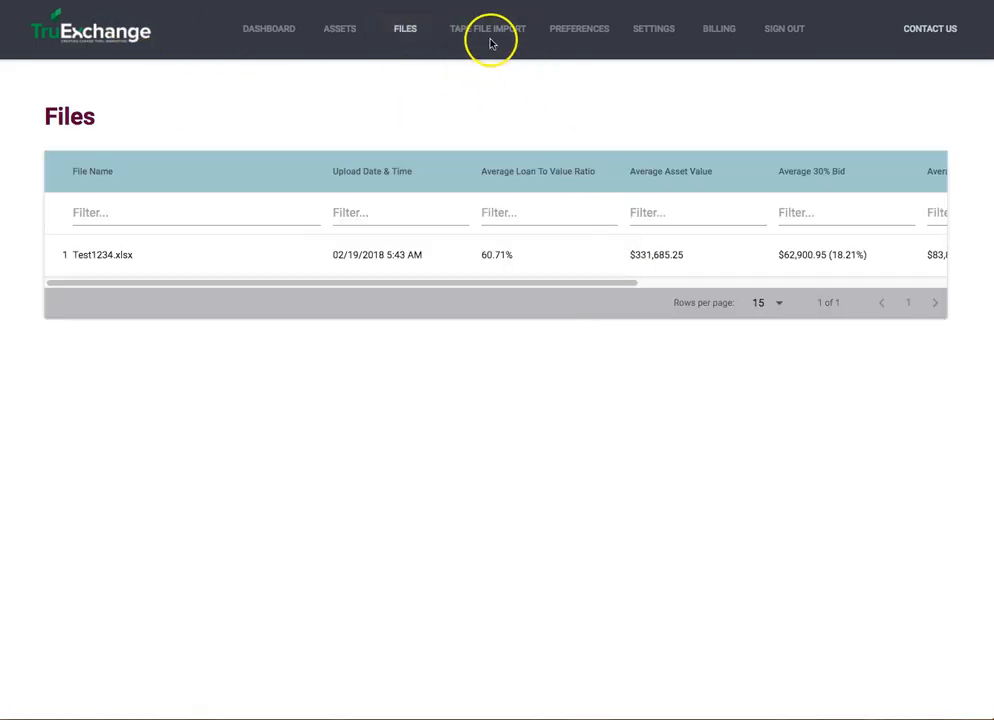
left_click(340, 29)
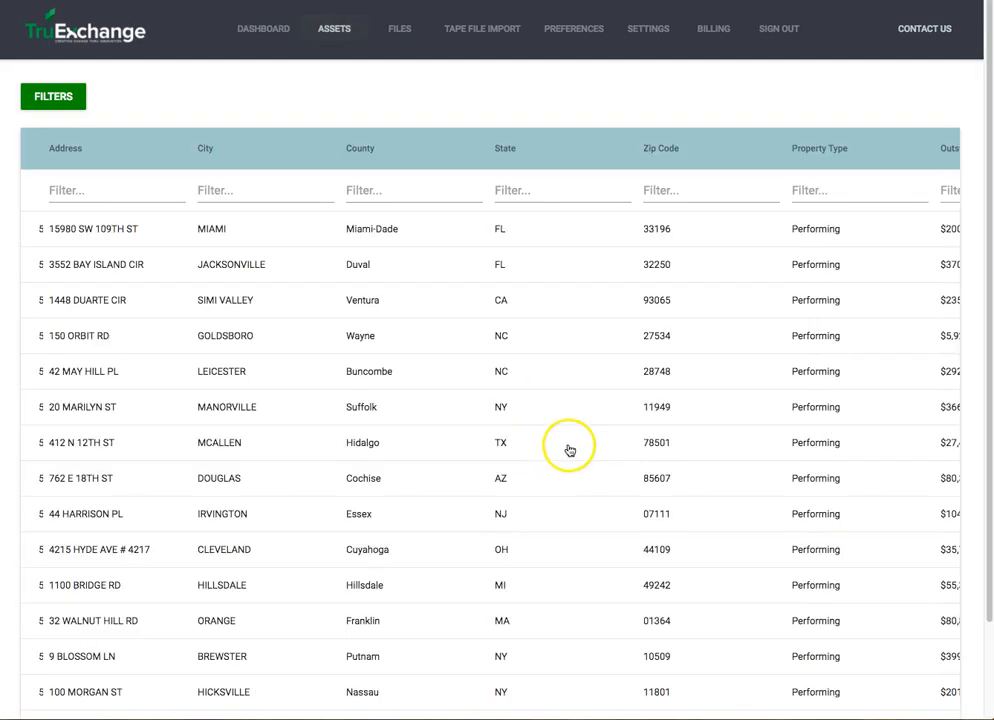
scroll(499, 543, "down", 3)
left_click_drag(313, 645, 286, 638)
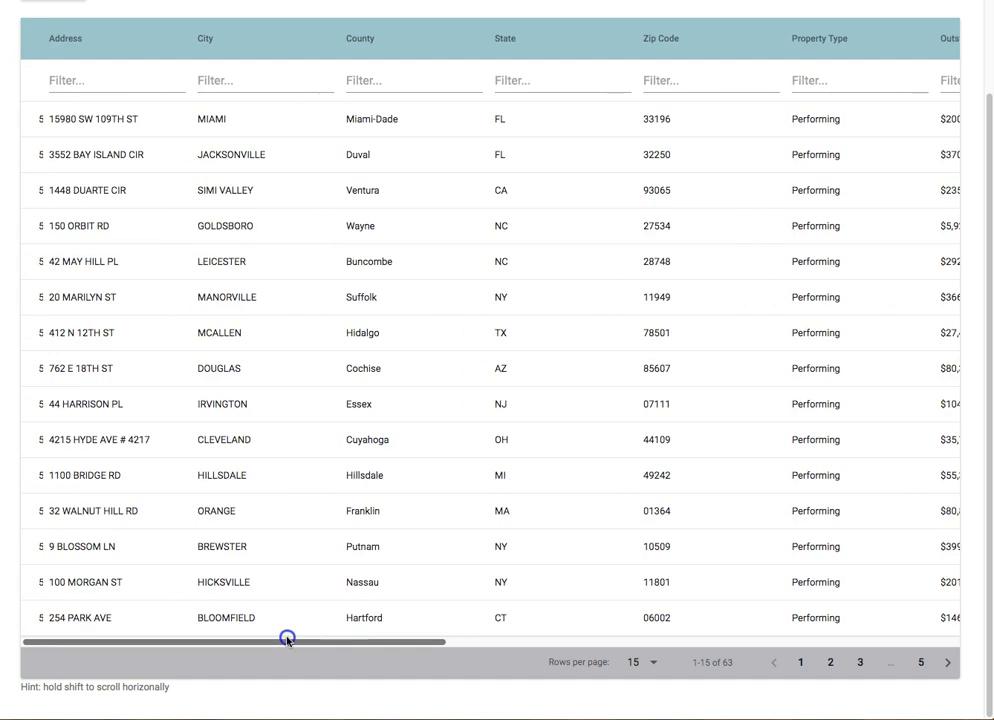
- Open the Cleveland, OH asset and request a new valuation estimate for it
left_click(84, 439)
scroll(447, 441, "down", 7)
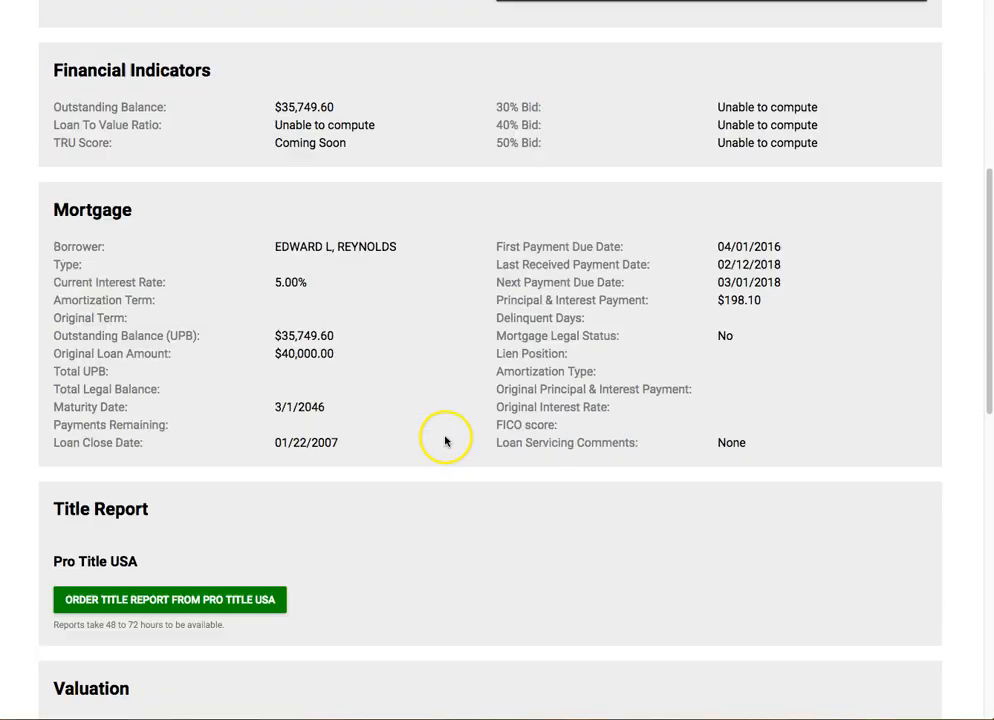
scroll(446, 441, "up", 1)
scroll(576, 418, "down", 3)
left_click(772, 348)
left_click(694, 355)
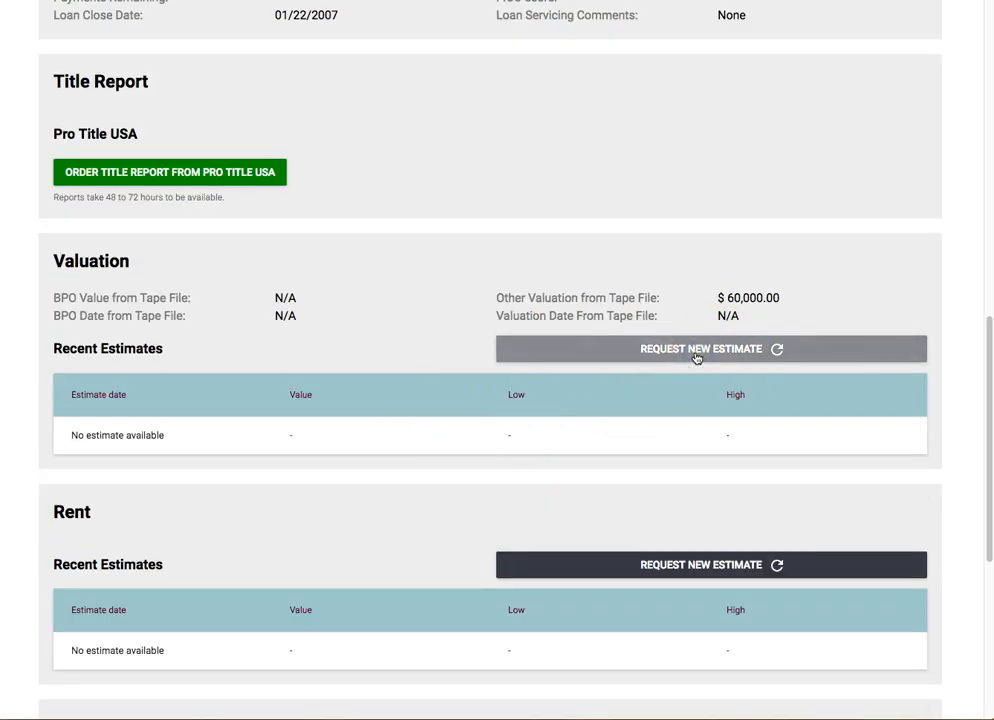
left_click(373, 349)
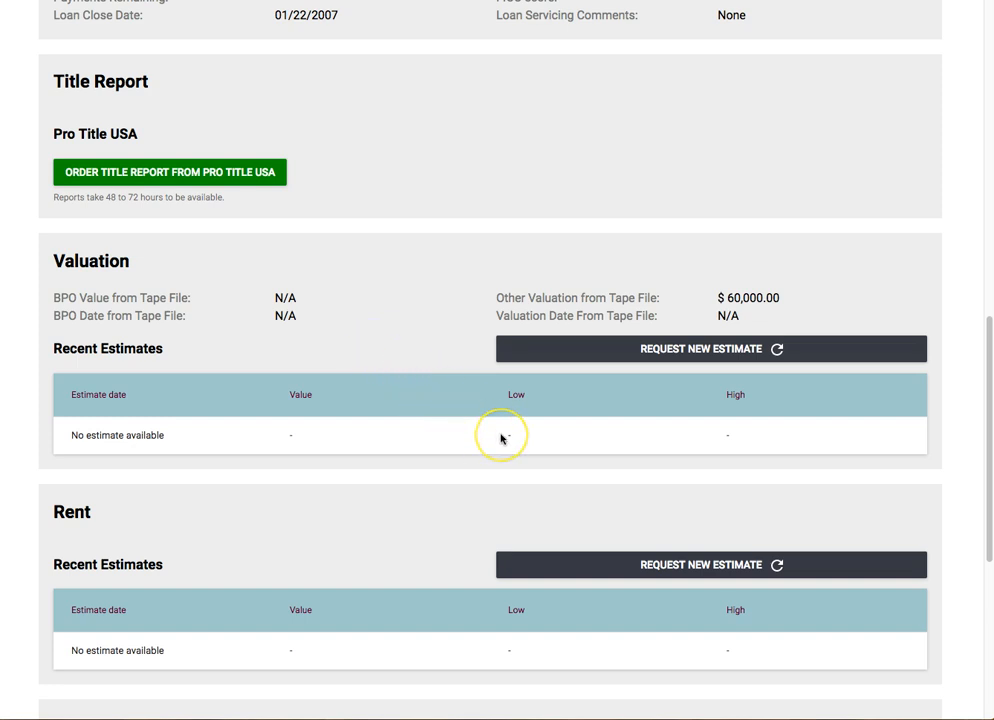
- Retrieve the extended property data for the Cleveland asset
scroll(501, 438, "down", 1)
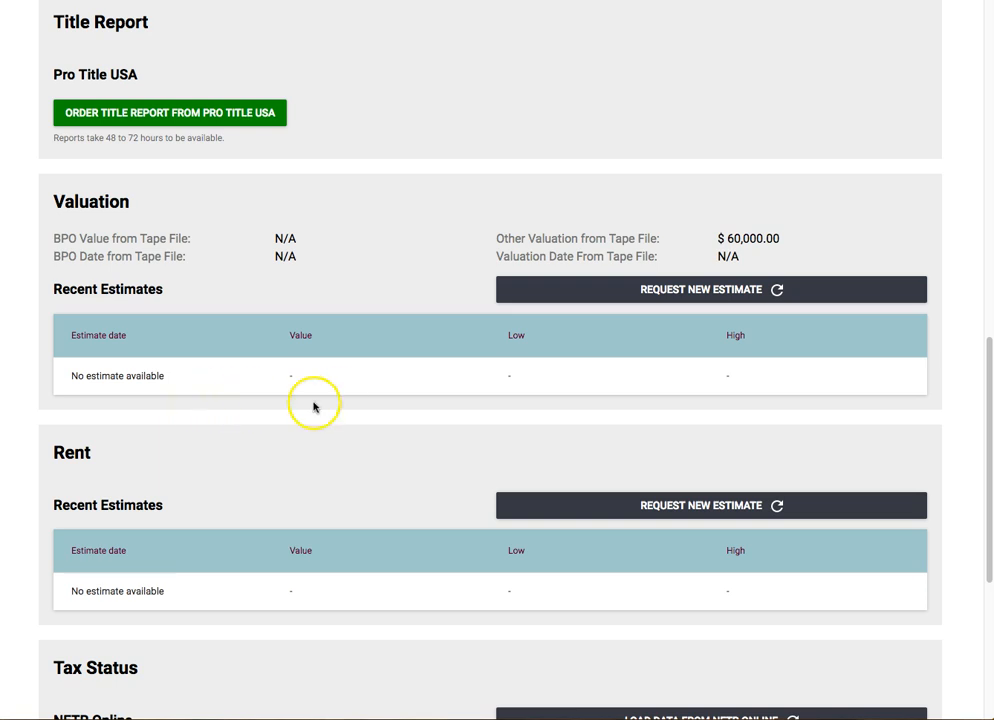
scroll(354, 409, "up", 5)
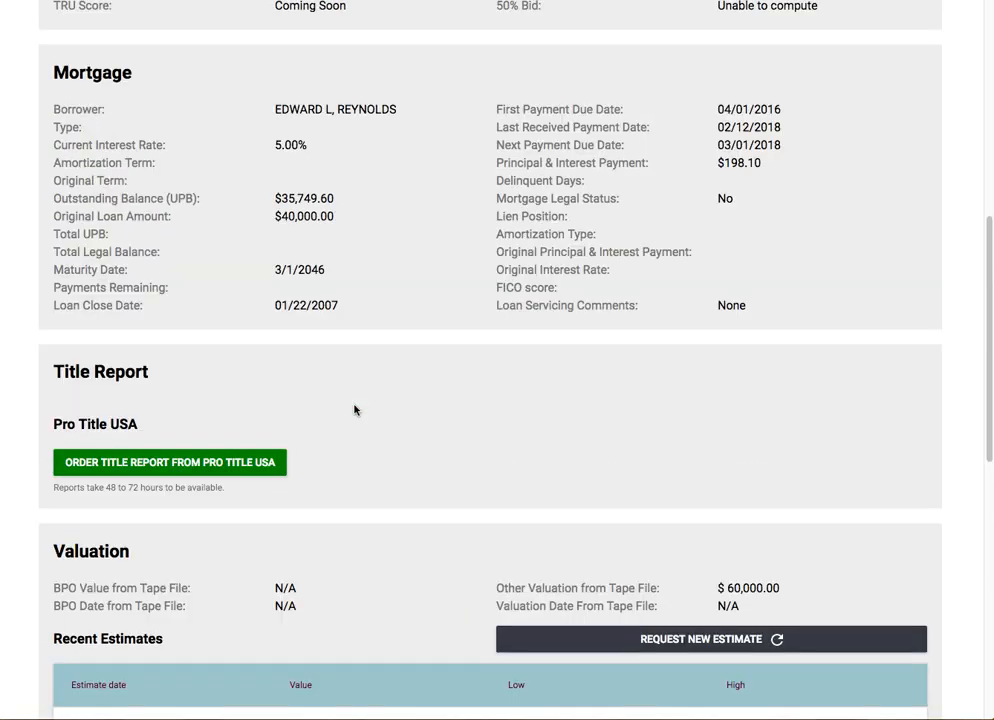
scroll(354, 409, "up", 4)
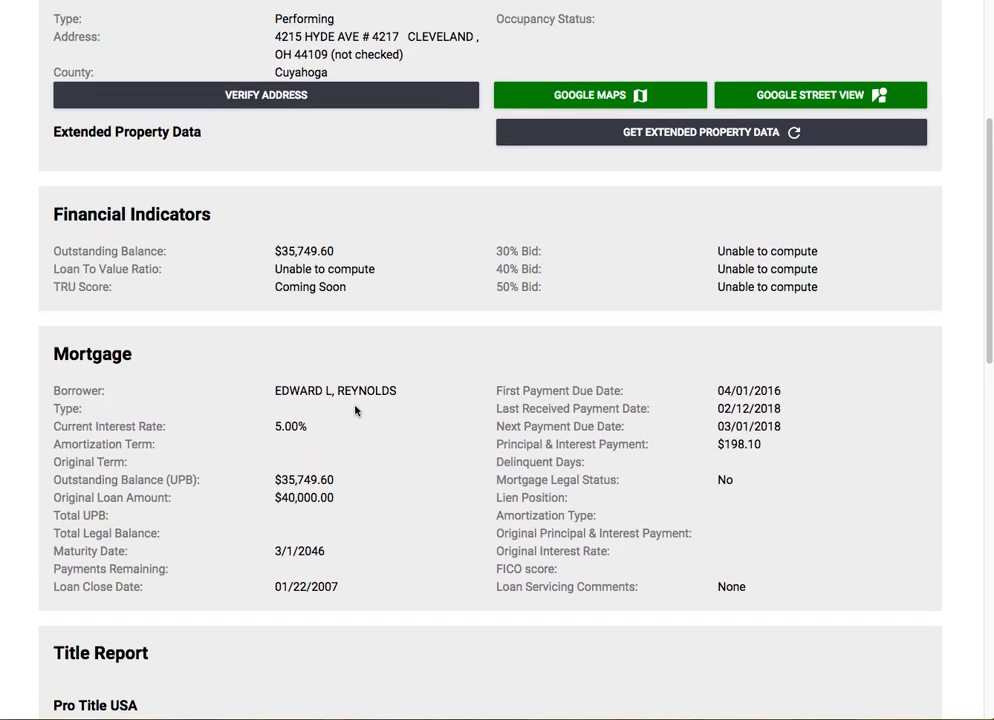
left_click(666, 137)
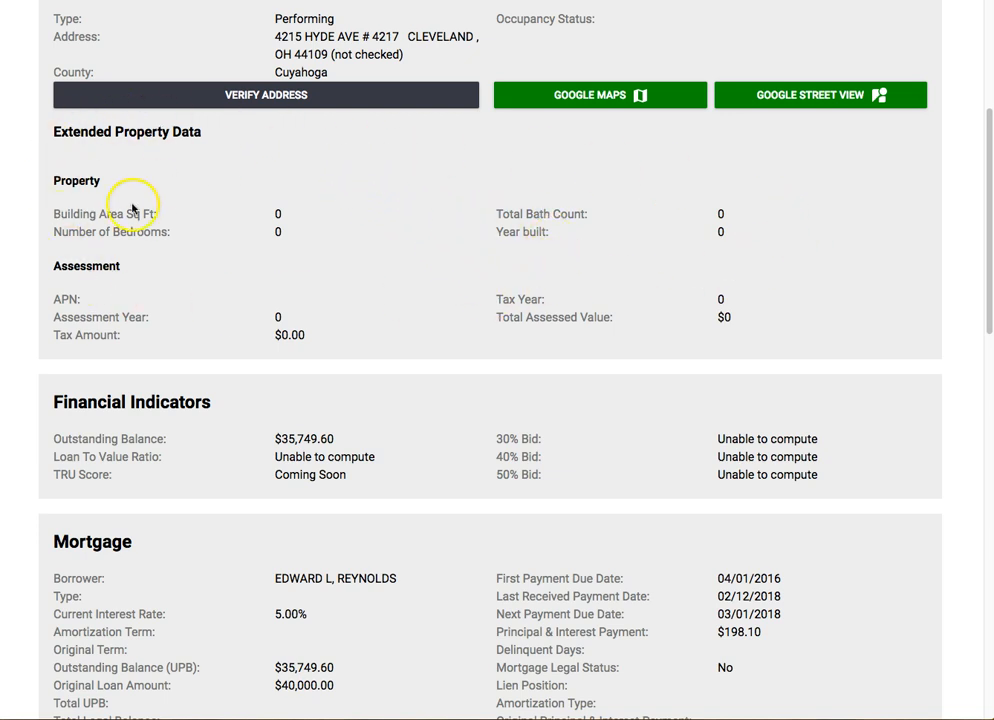
- Verify the Cleveland asset's address, and look around the property's surroundings in Google Street View before returning to the asset page
scroll(596, 252, "up", 5)
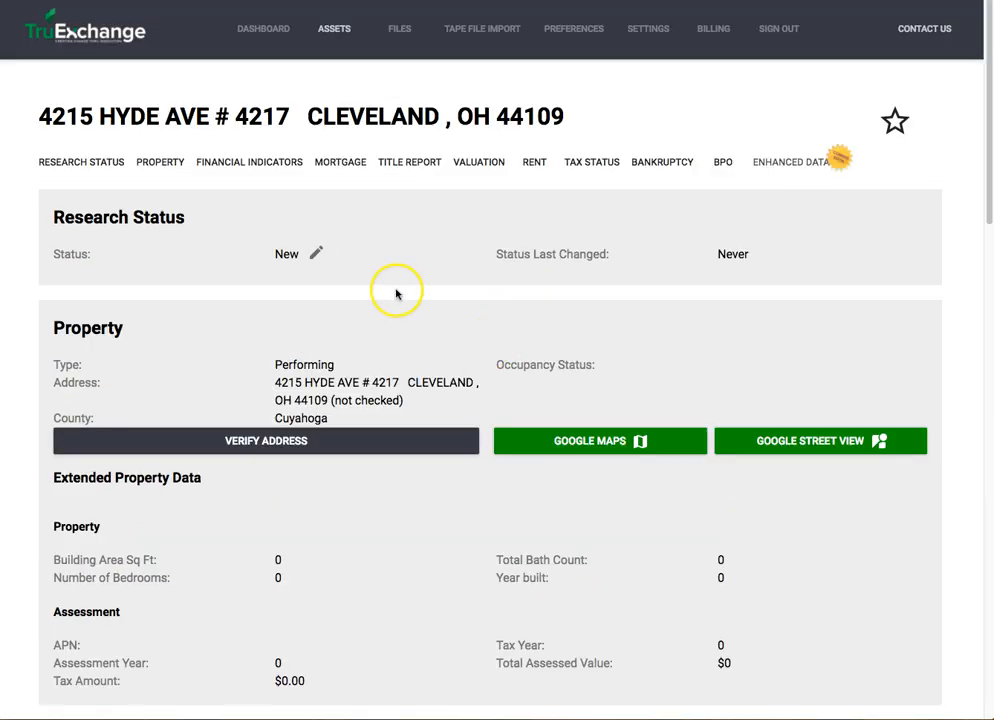
left_click(277, 443)
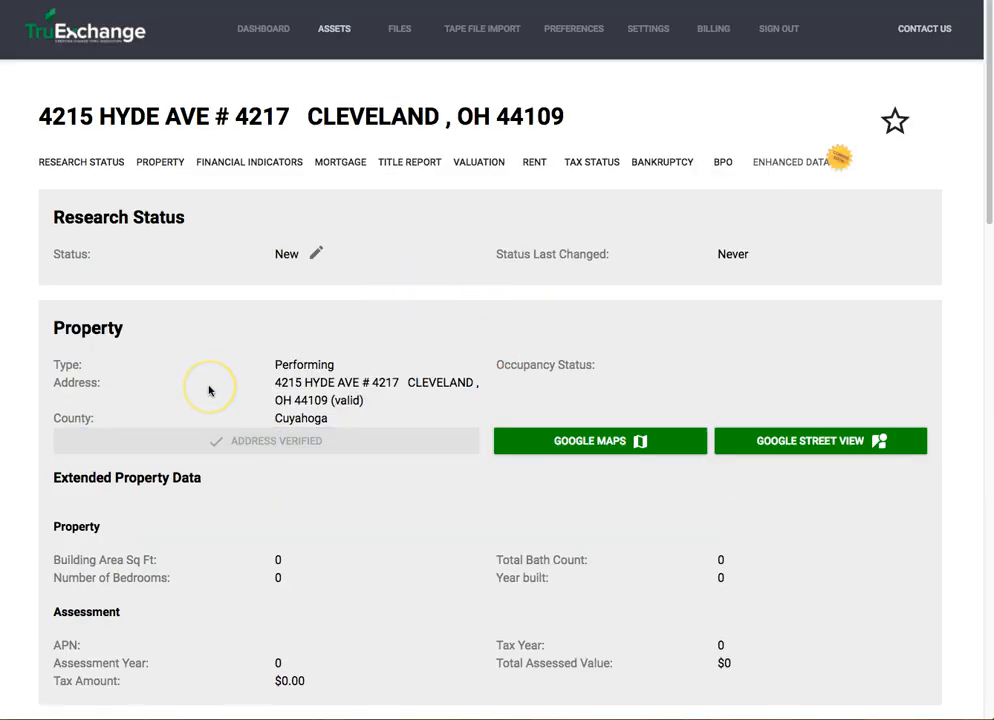
left_click(803, 445)
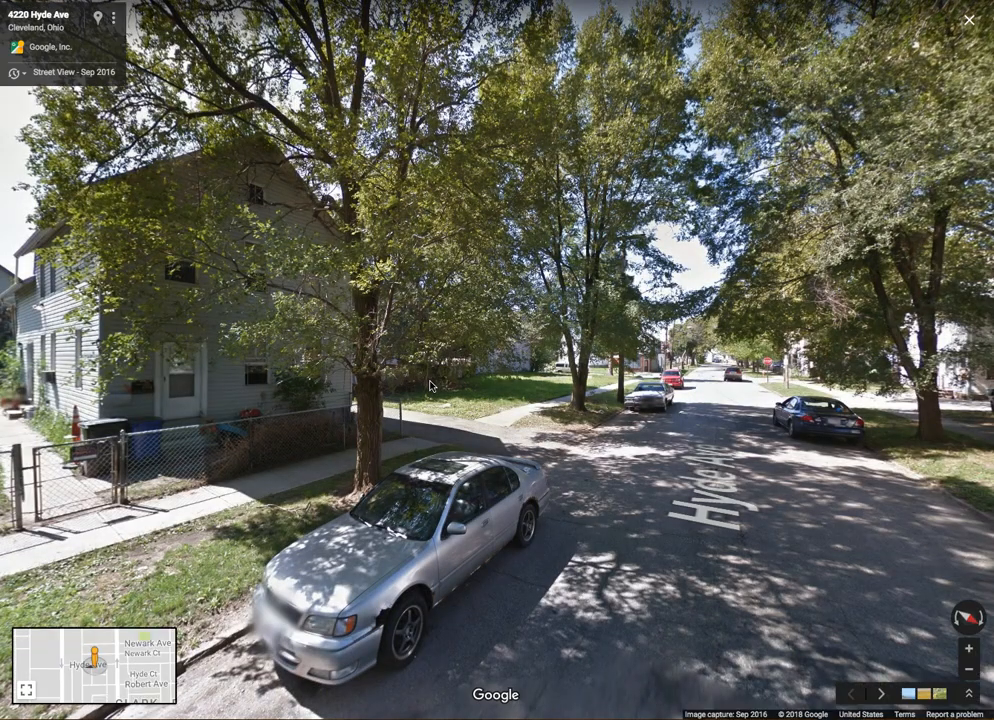
left_click(604, 351)
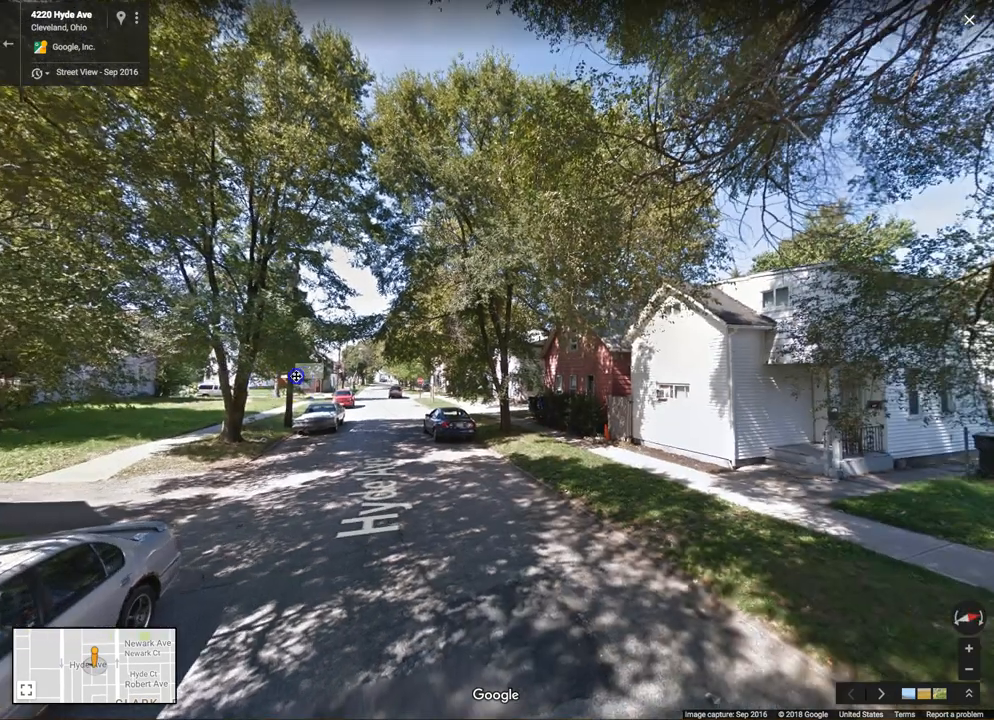
left_click(654, 346)
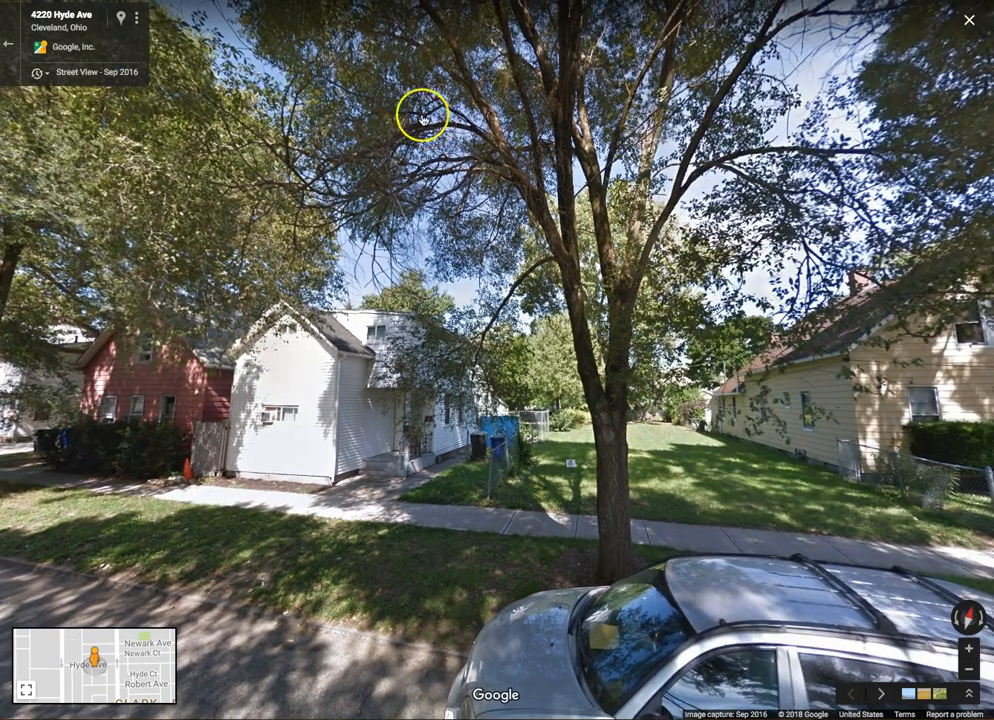
key("Escape")
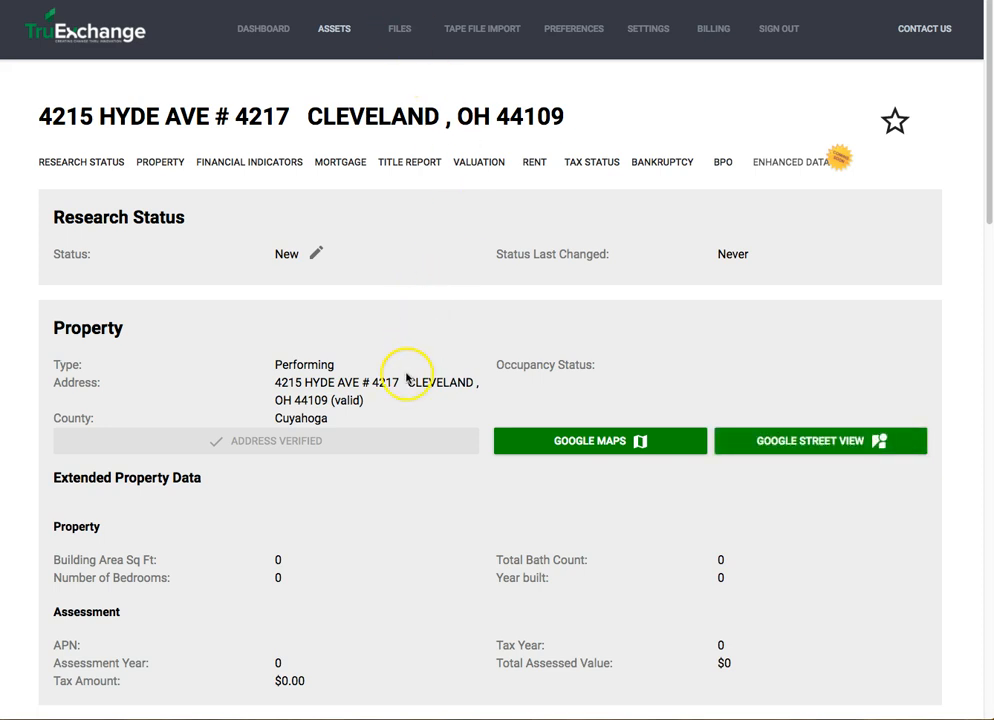
- Request a new valuation estimate and a new rent estimate for the Cleveland asset
scroll(411, 413, "down", 2)
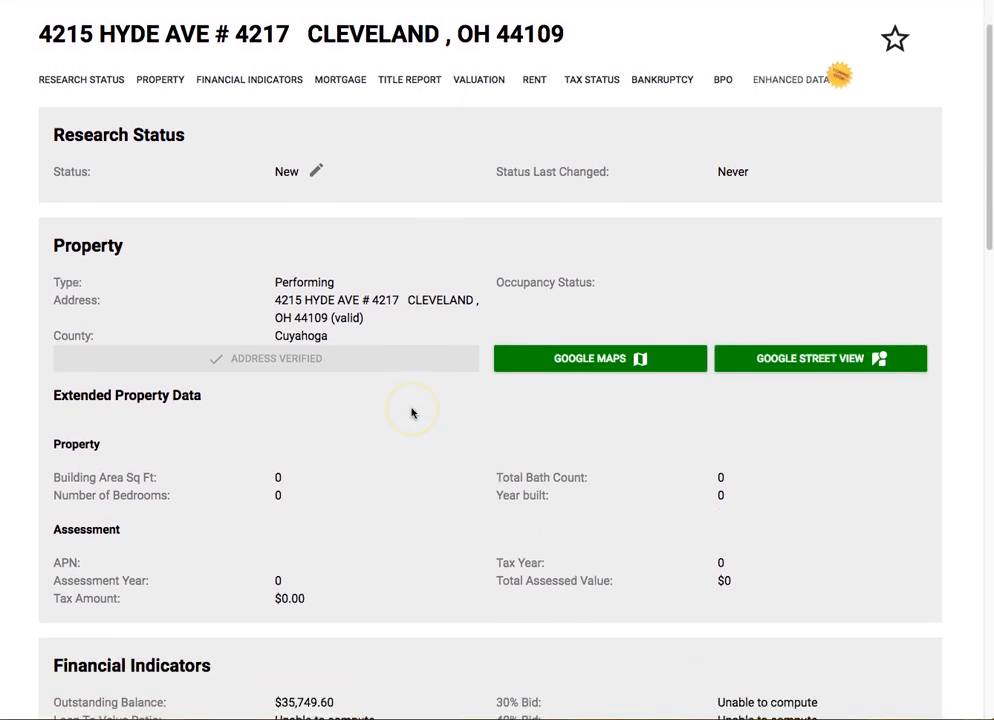
scroll(411, 413, "down", 3)
scroll(411, 413, "down", 4)
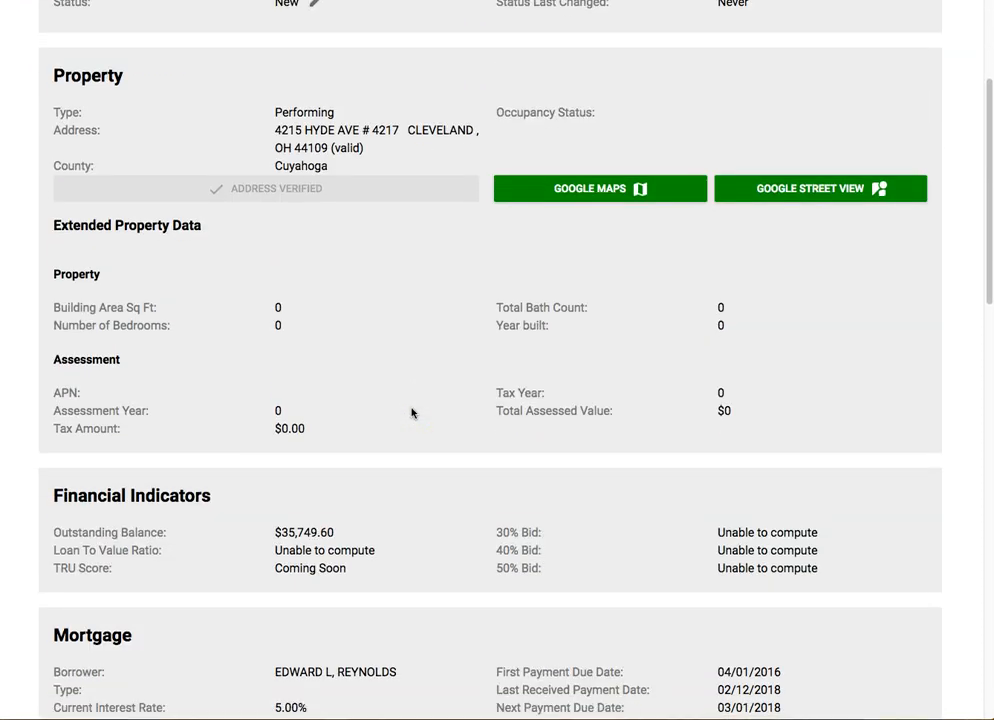
scroll(411, 413, "down", 2)
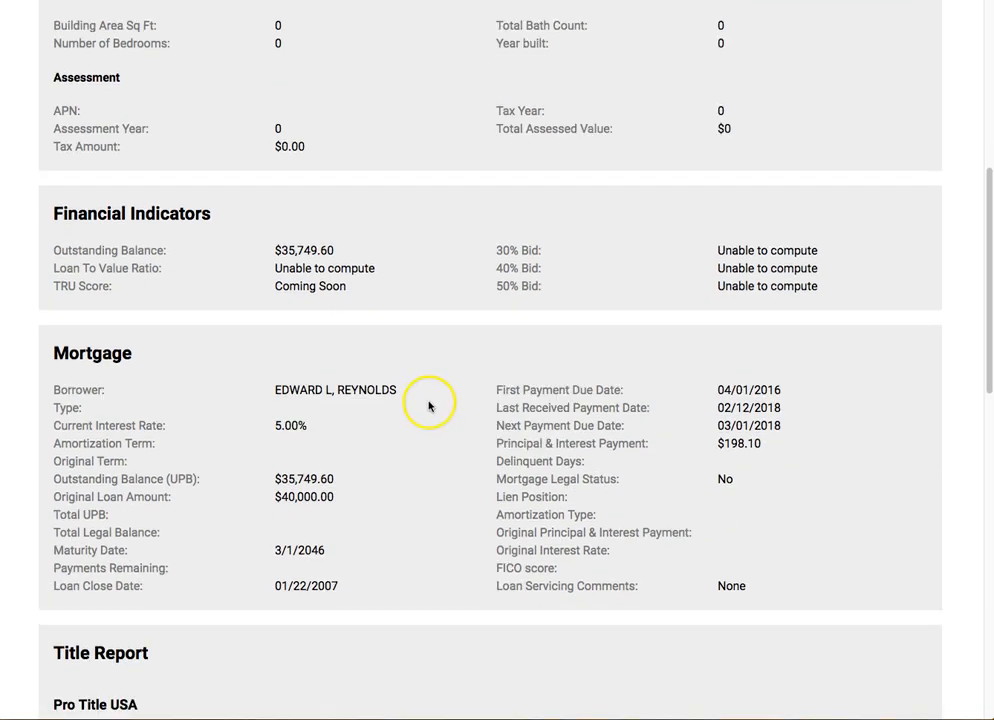
scroll(437, 490, "down", 7)
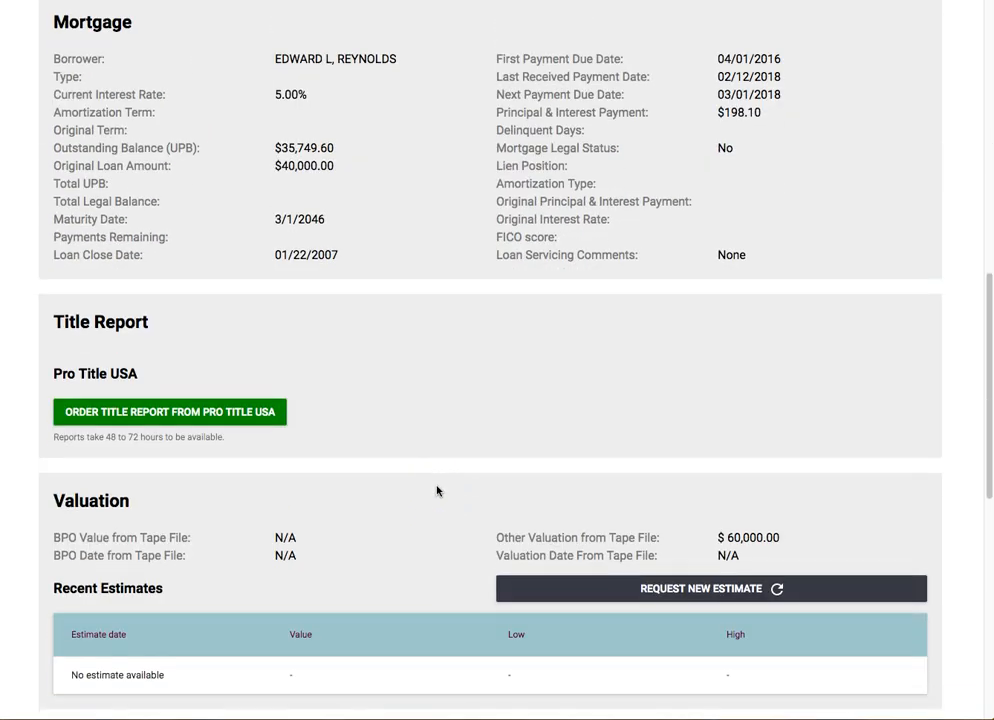
scroll(437, 490, "down", 6)
left_click(690, 315)
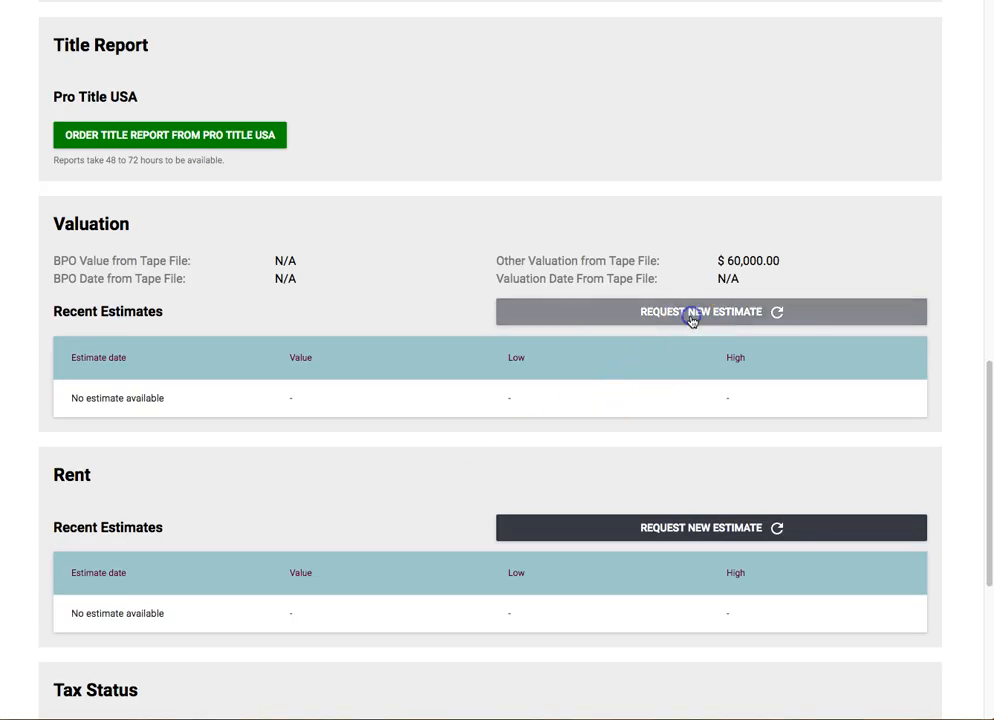
left_click(701, 524)
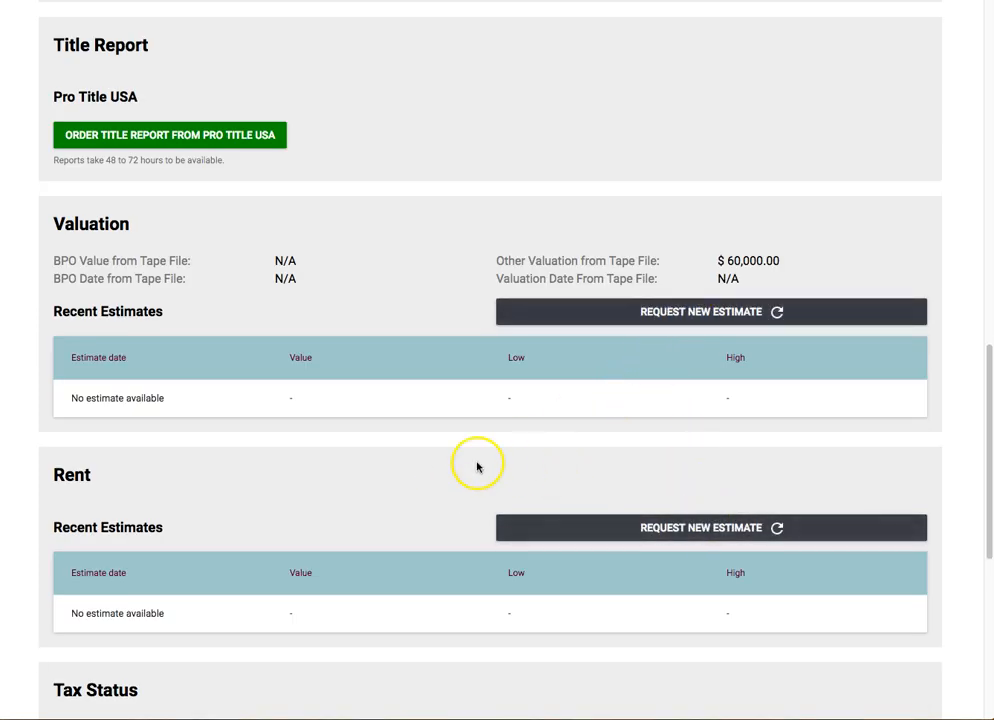
- Review the tax status, bankruptcy and BPO sections, check the realtor.com page for ordering a BPO, and return to the asset's research status
scroll(477, 467, "down", 7)
scroll(475, 455, "down", 1)
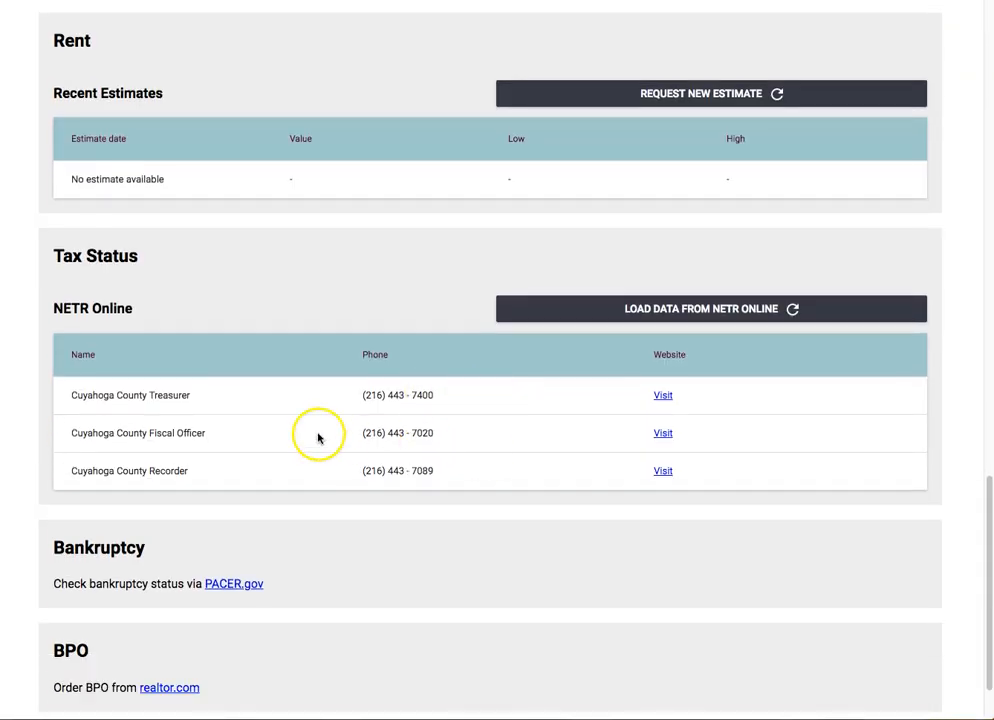
scroll(309, 399, "down", 1)
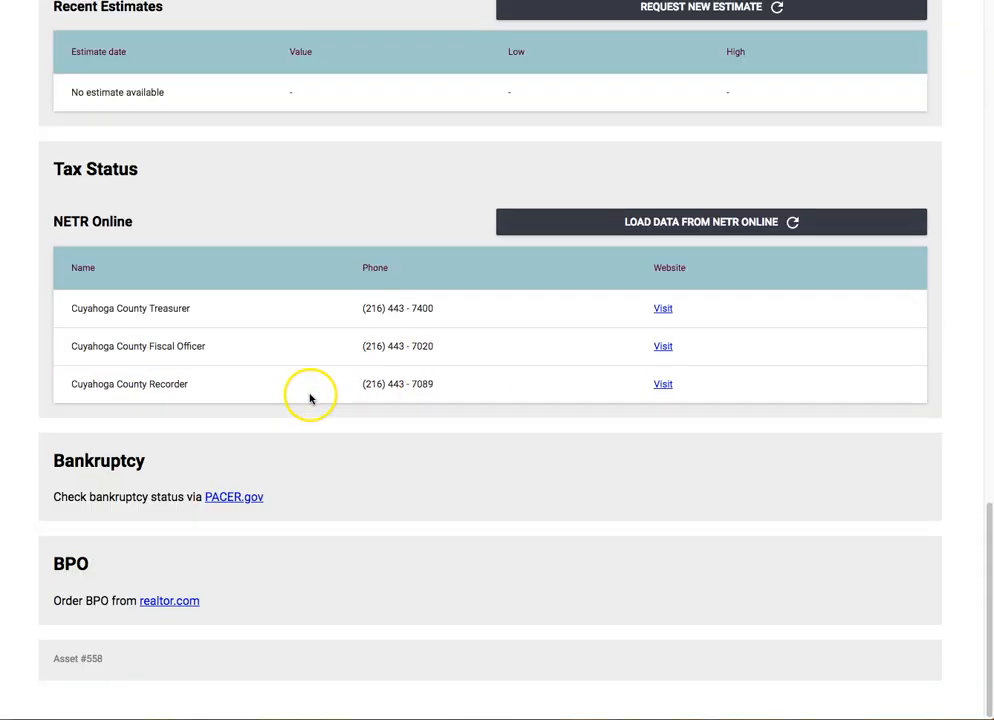
left_click(173, 599)
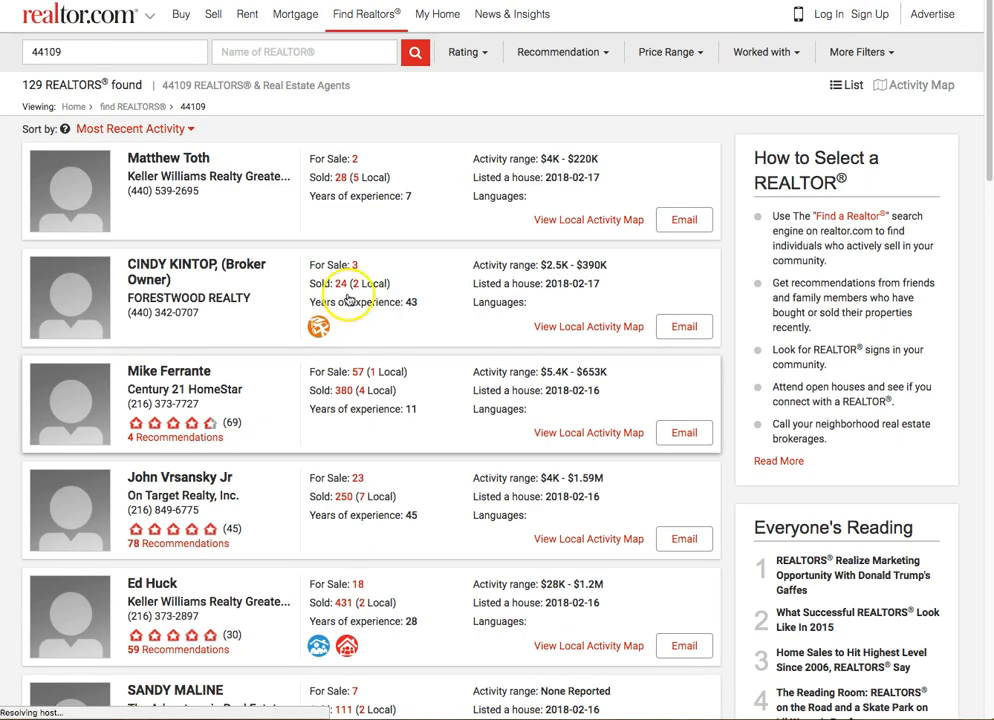
key("super+w")
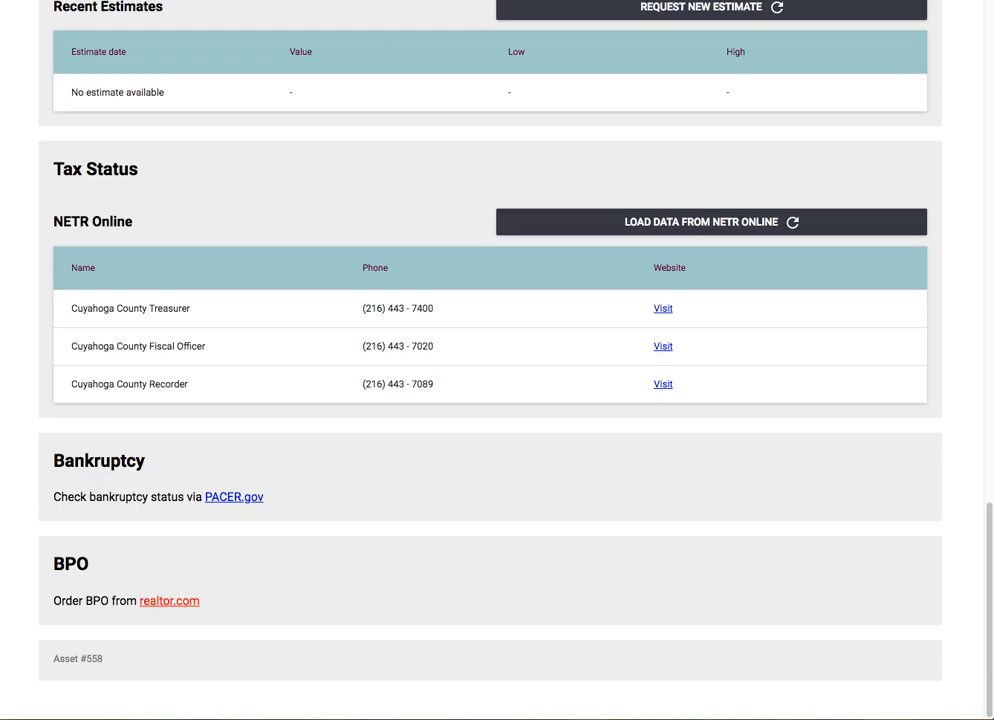
scroll(292, 259, "up", 20)
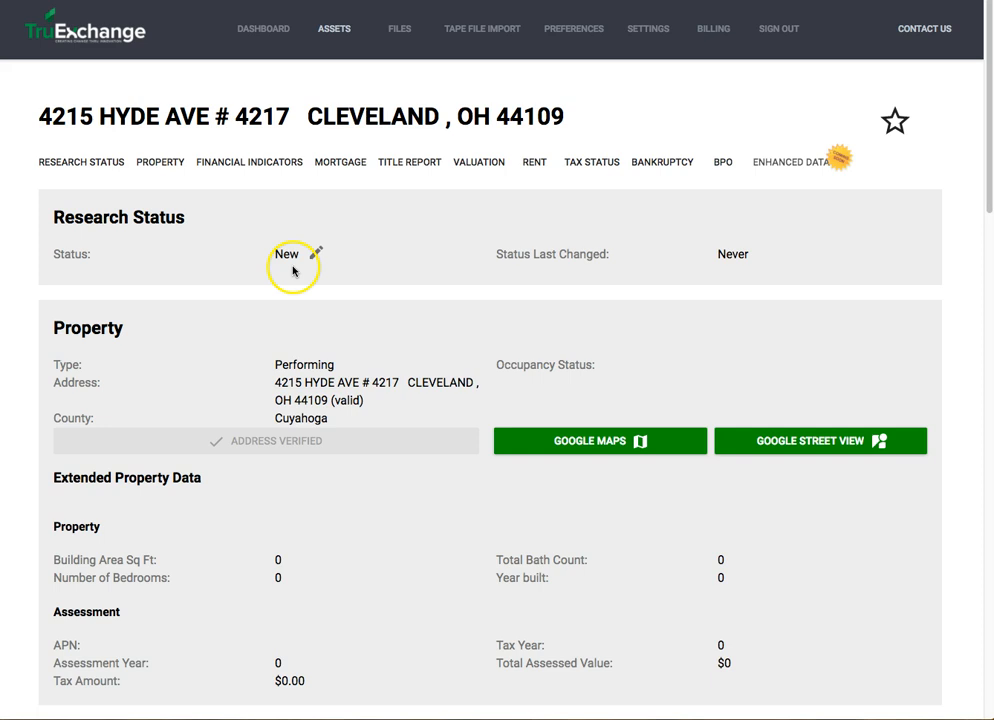